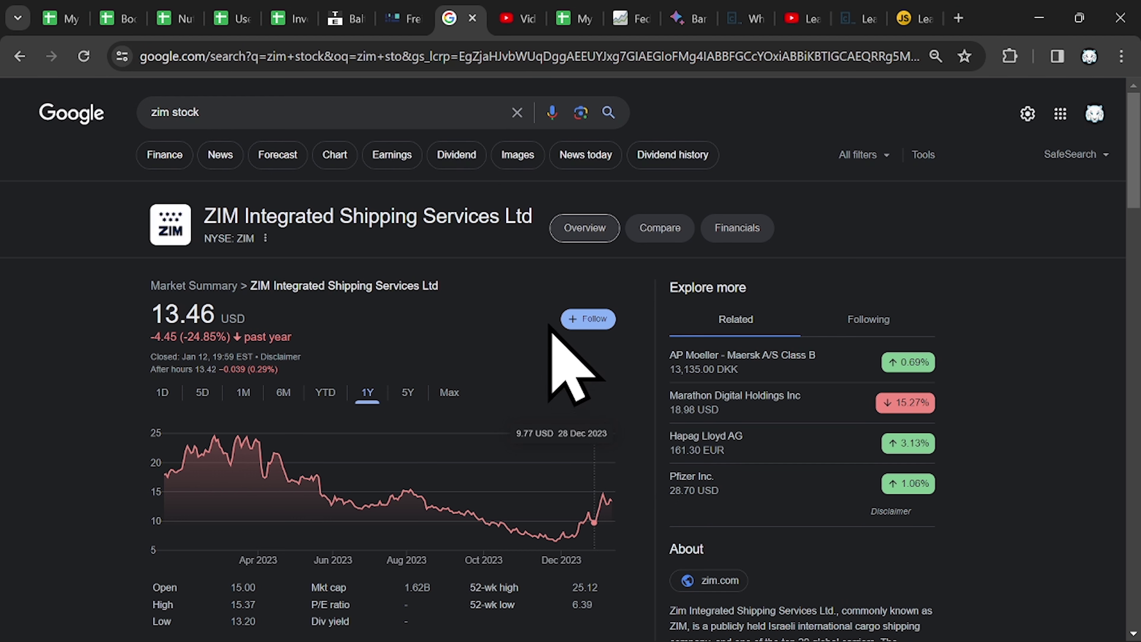
Step: Open the YouTube Studio comments on the 'Can ZIM Stock Get Back To $80?' video
left_click(530, 12)
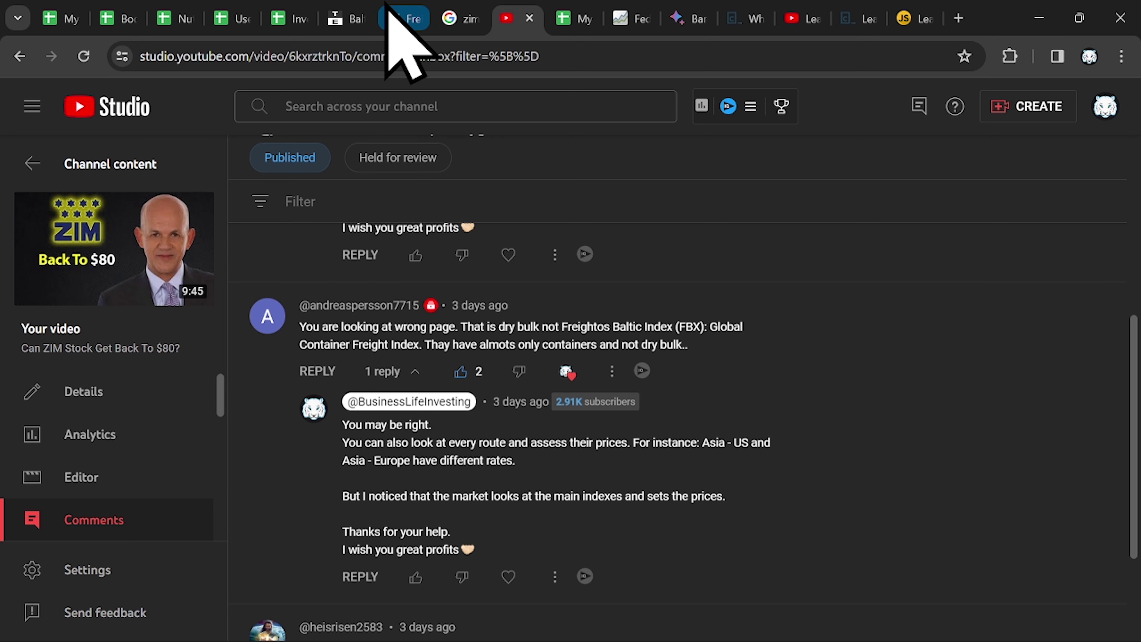
Step: Revisit the ZIM stock results, then open Trading Economics' Baltic Exchange Dry Index page
left_click(461, 17)
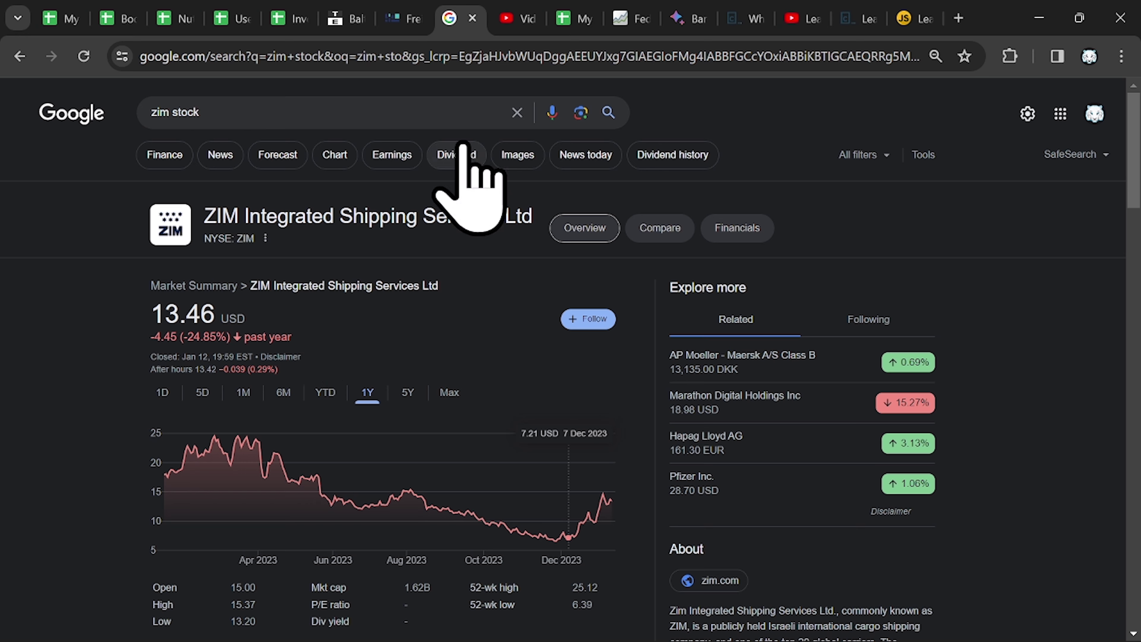
left_click(350, 9)
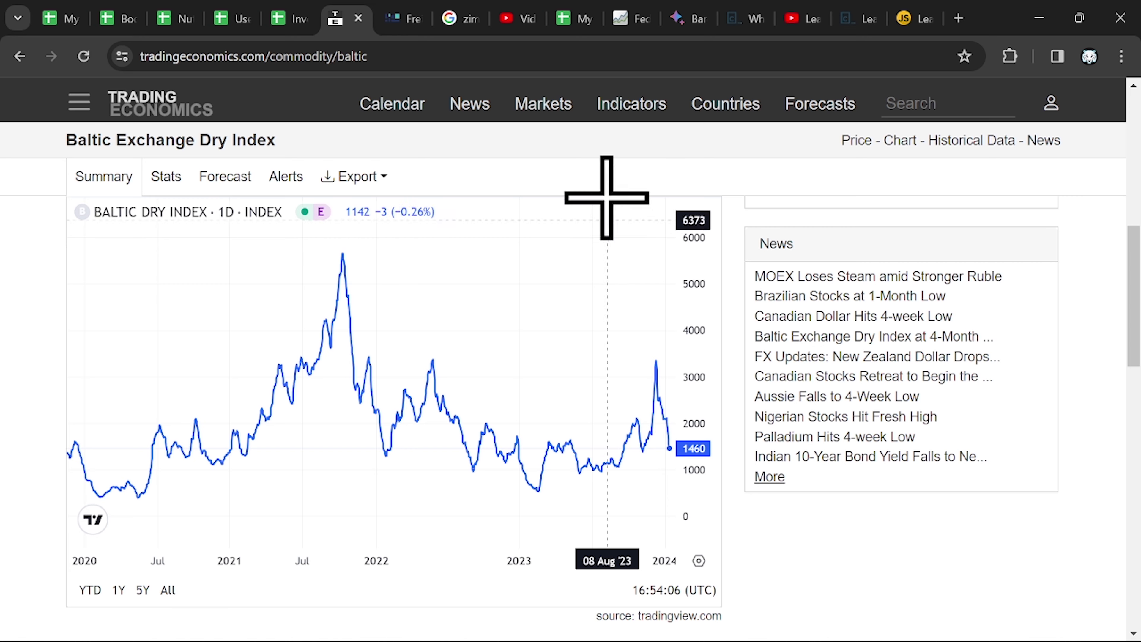
Step: Zoom the Baltic Dry Index chart out to 2019–2024 and highlight its sea-freight description
left_click(456, 19)
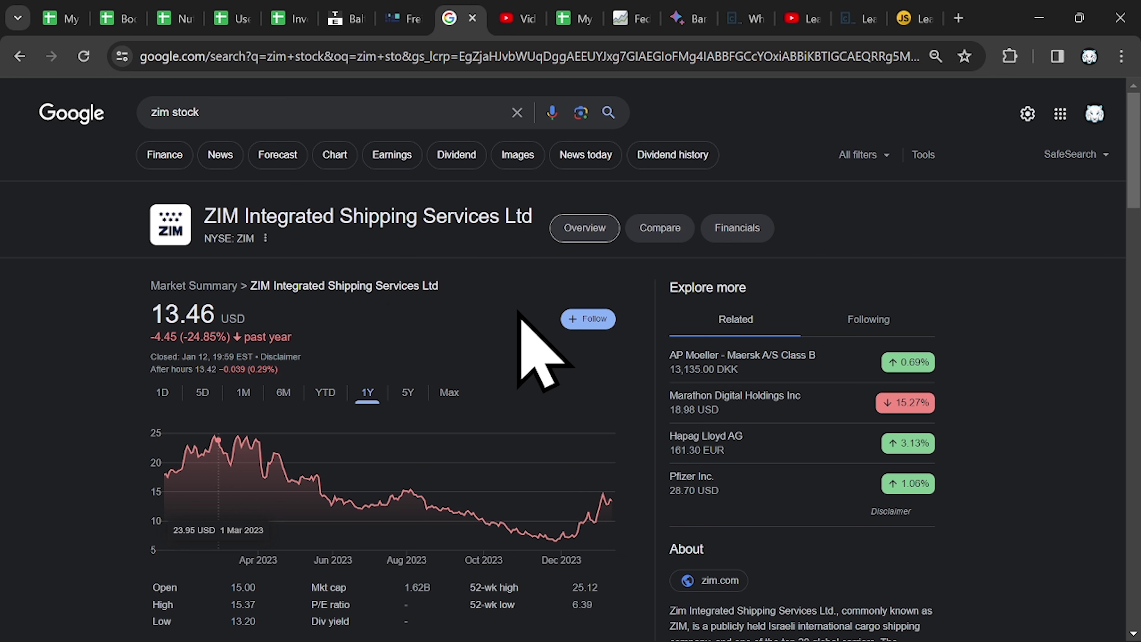
left_click(352, 13)
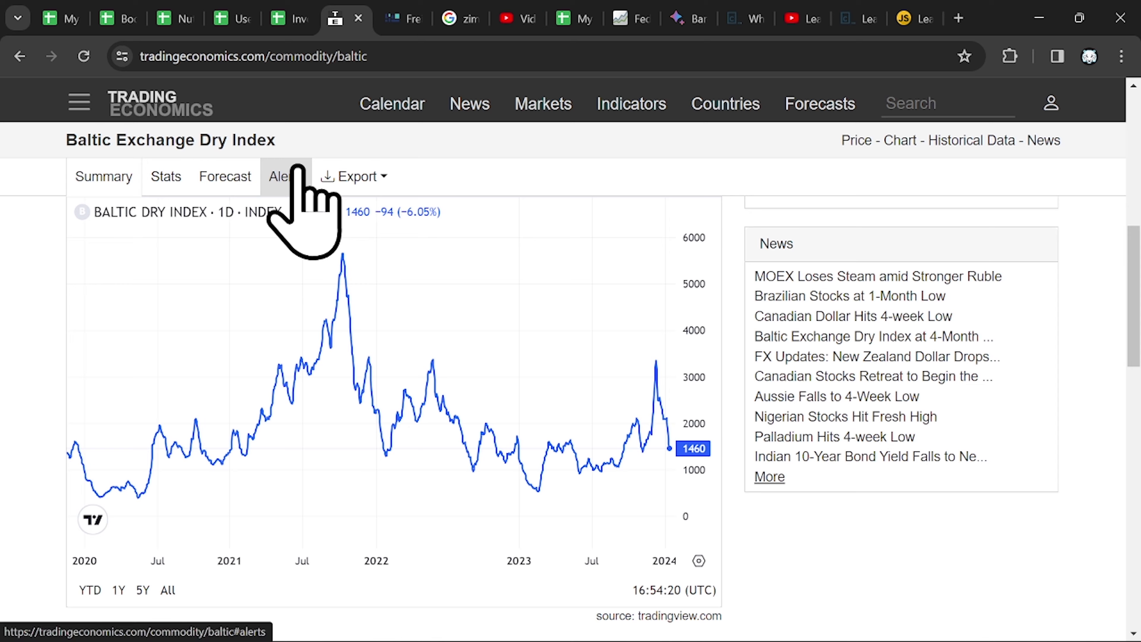
scroll(173, 262, "down", 3)
scroll(56, 409, "down", 10)
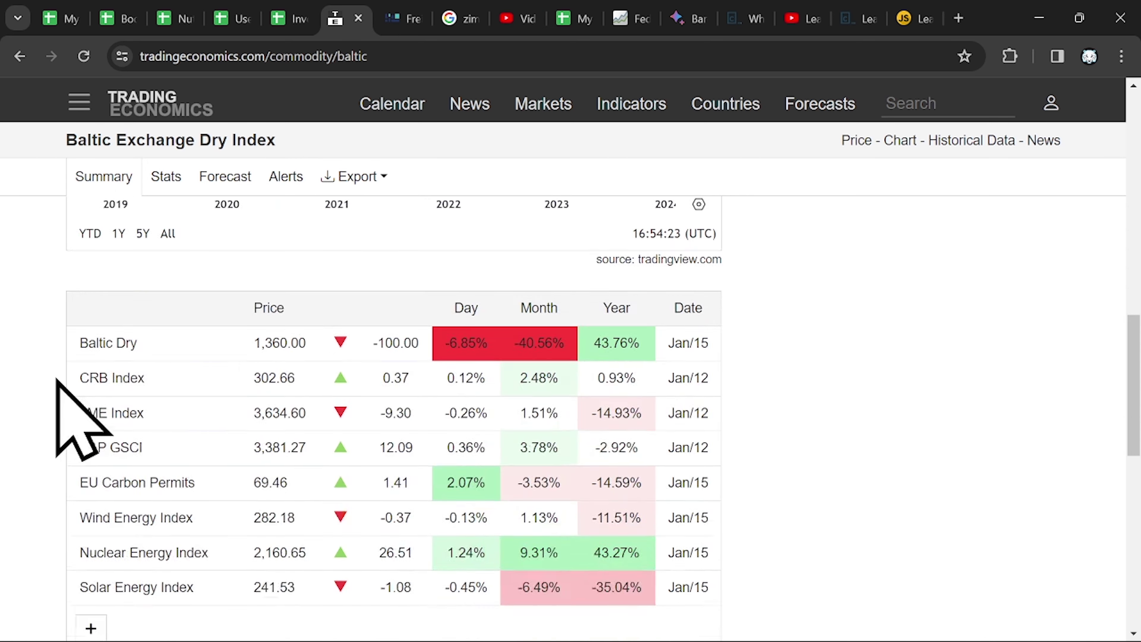
scroll(259, 392, "up", 1)
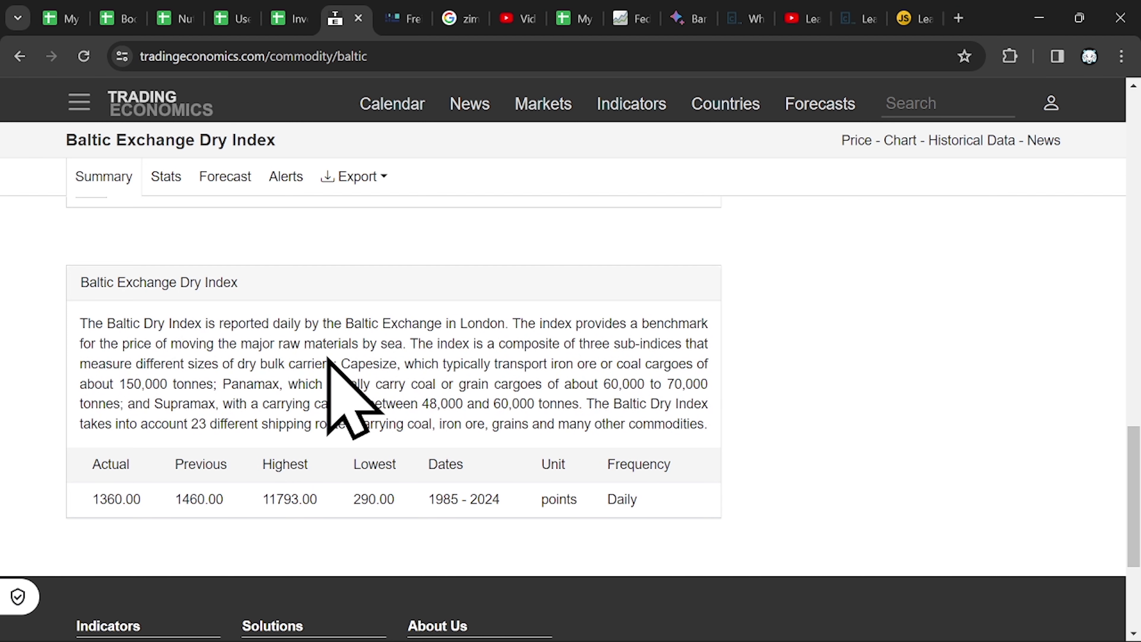
left_click_drag(401, 346, 182, 346)
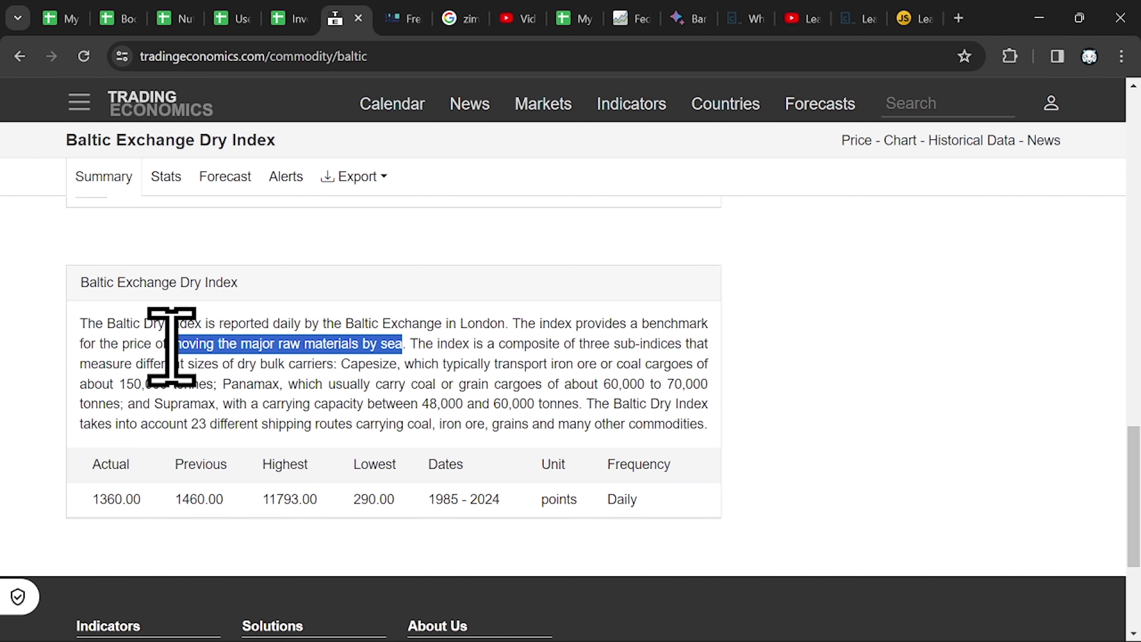
scroll(622, 381, "up", 8)
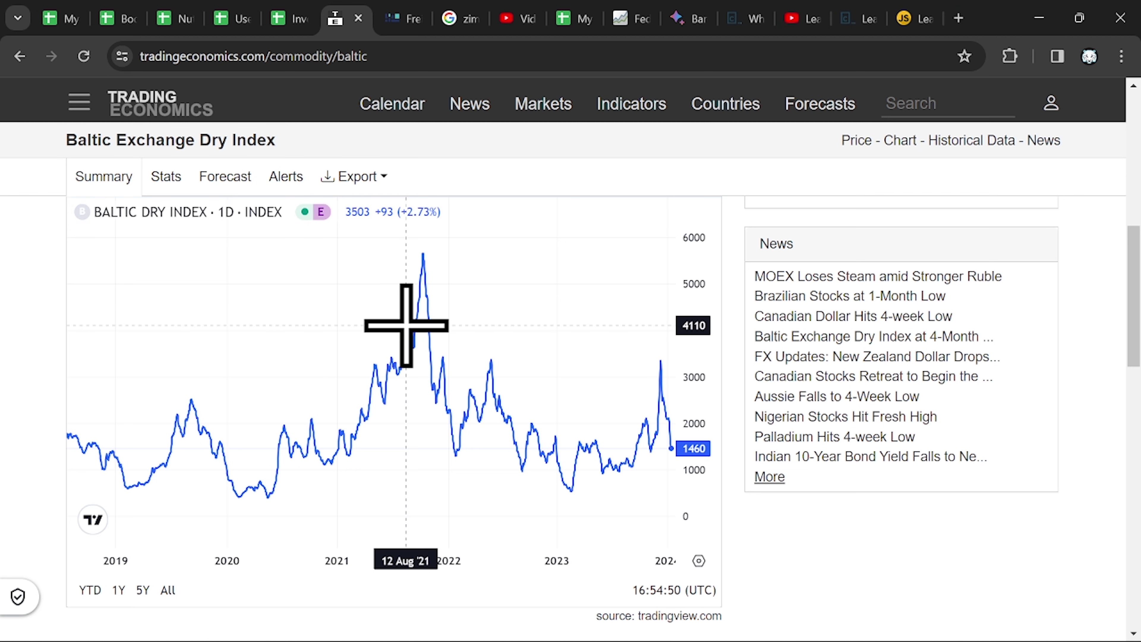
left_click(406, 18)
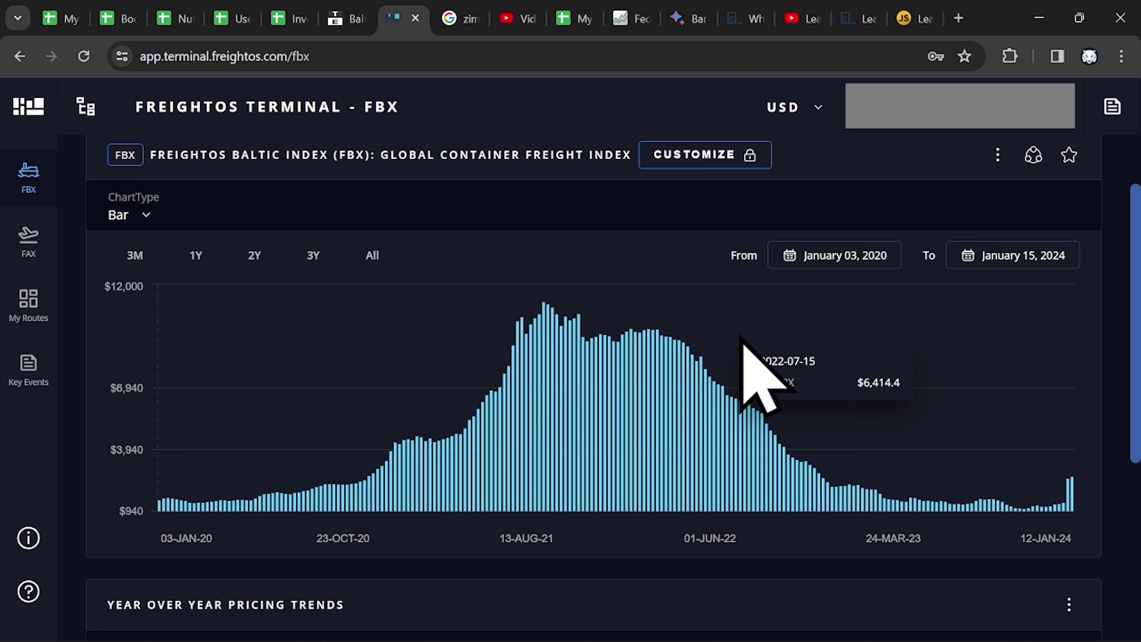
left_click(335, 14)
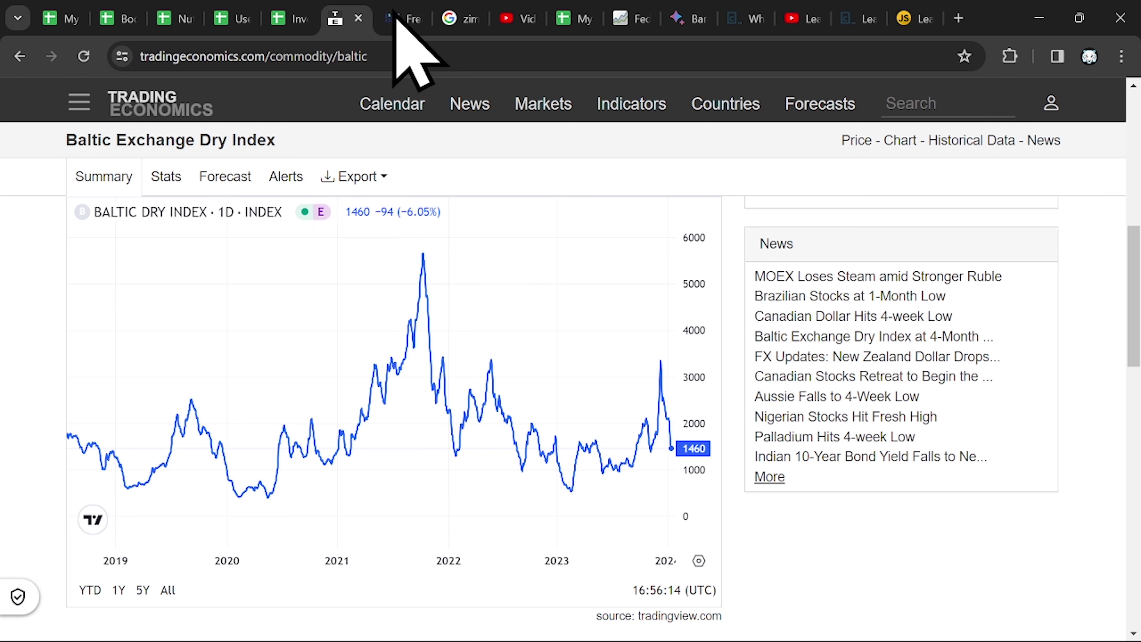
left_click(399, 18)
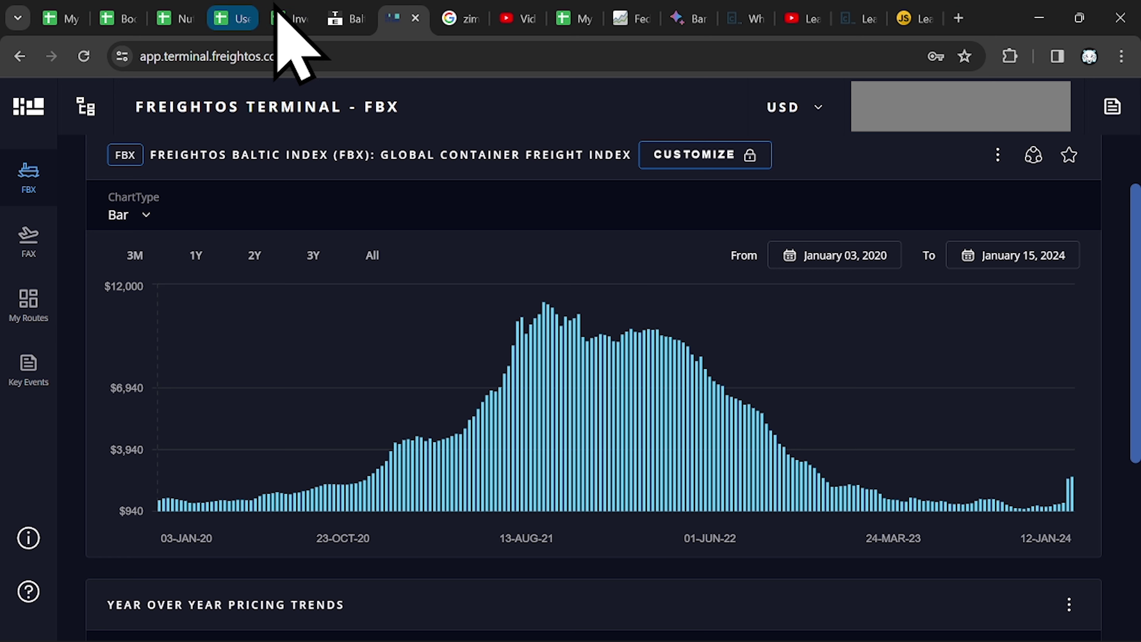
left_click(344, 18)
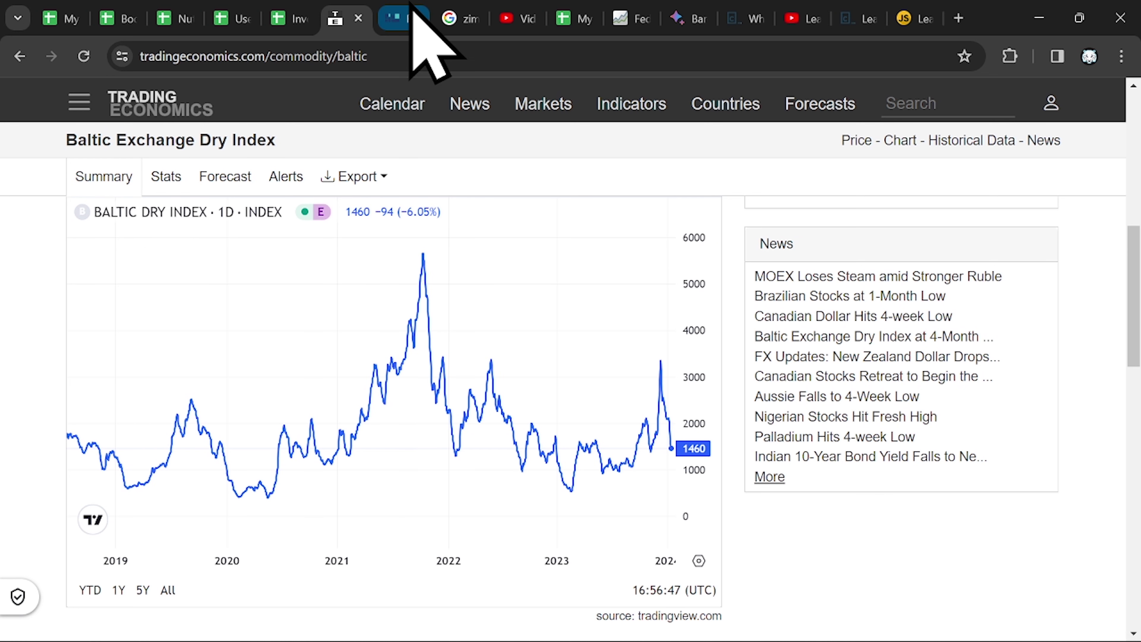
left_click(410, 19)
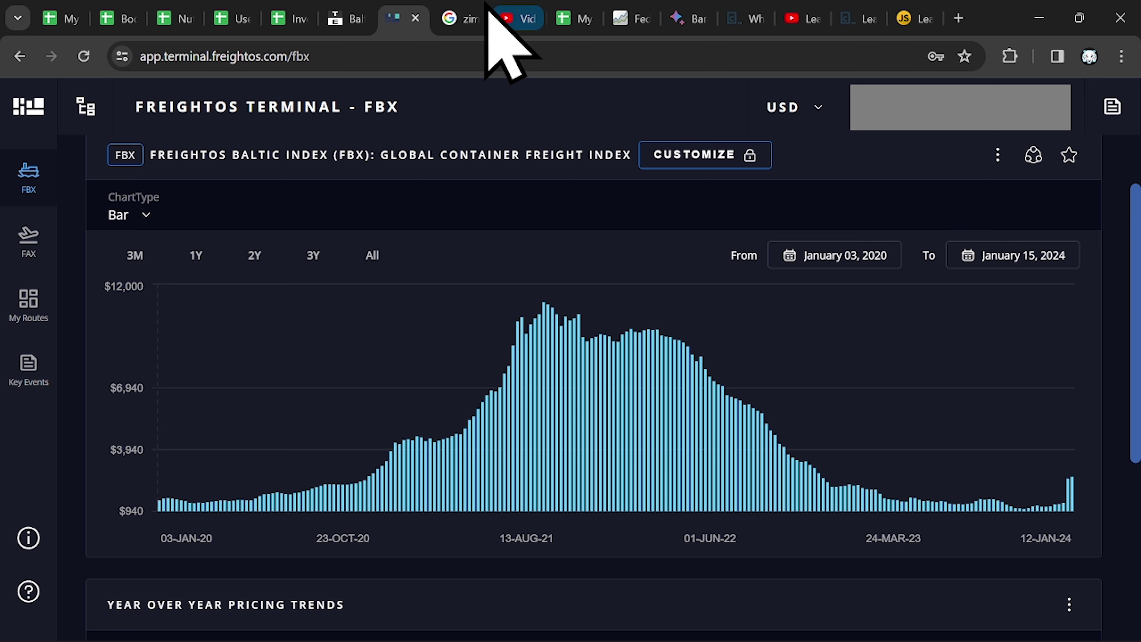
left_click(465, 16)
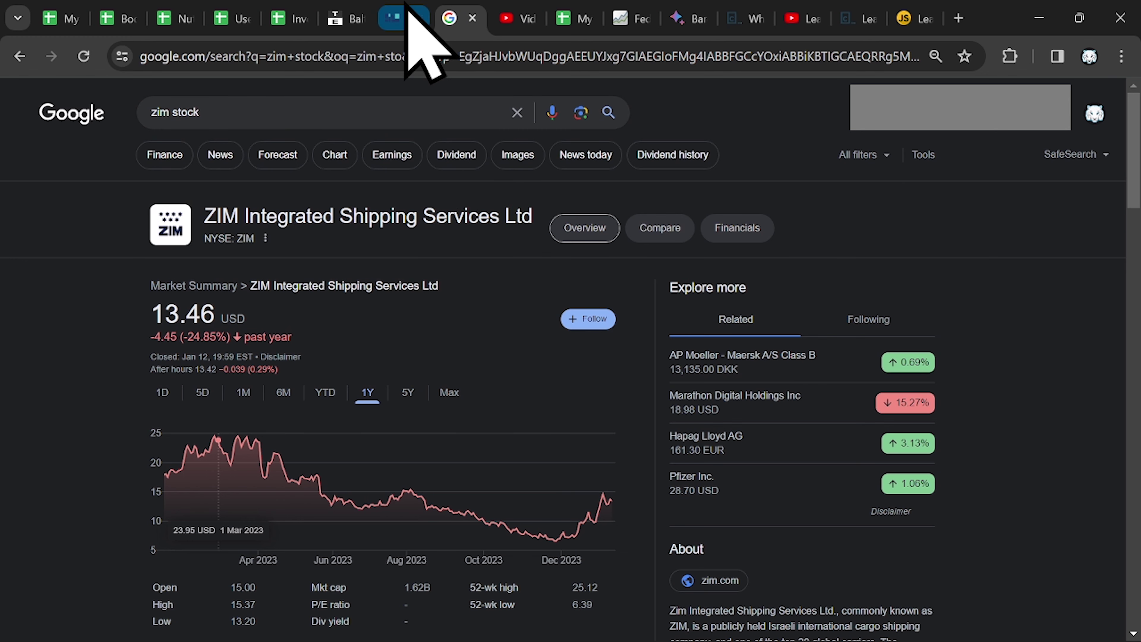
left_click(405, 15)
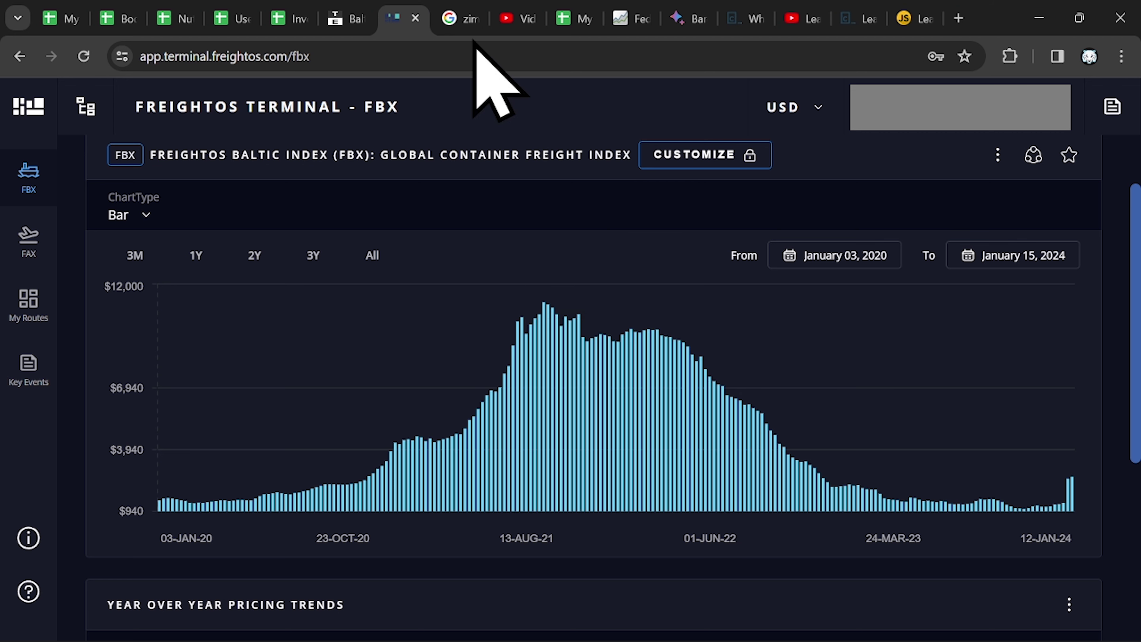
left_click(346, 18)
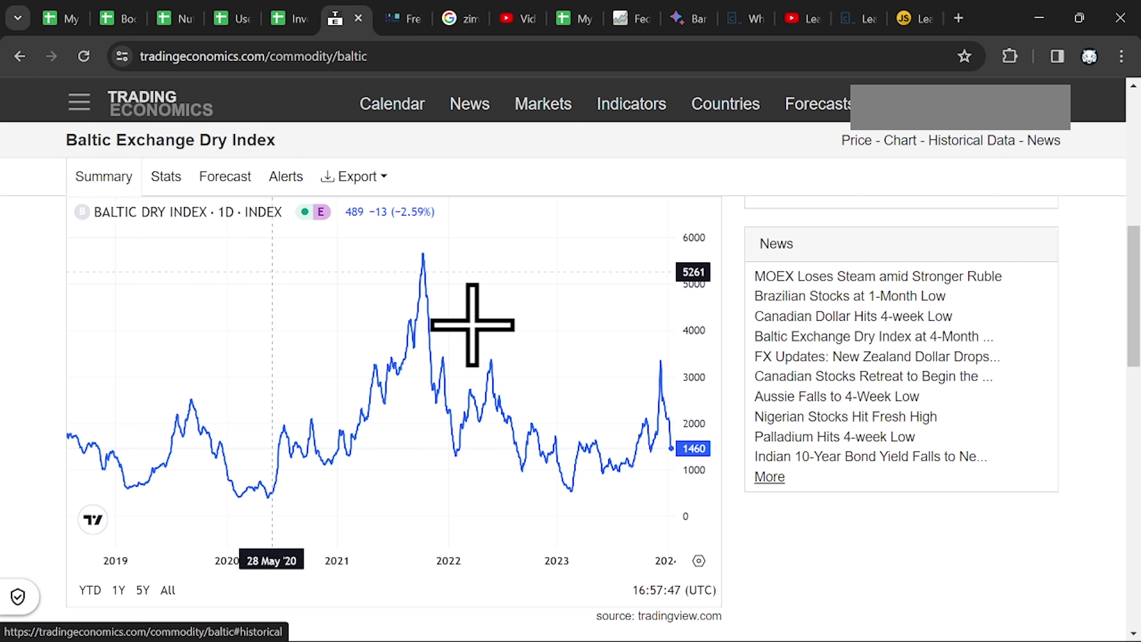
Step: Flip between the FBX freight chart and Baltic Dry Index chart, ending on the index at 1460
left_click(413, 5)
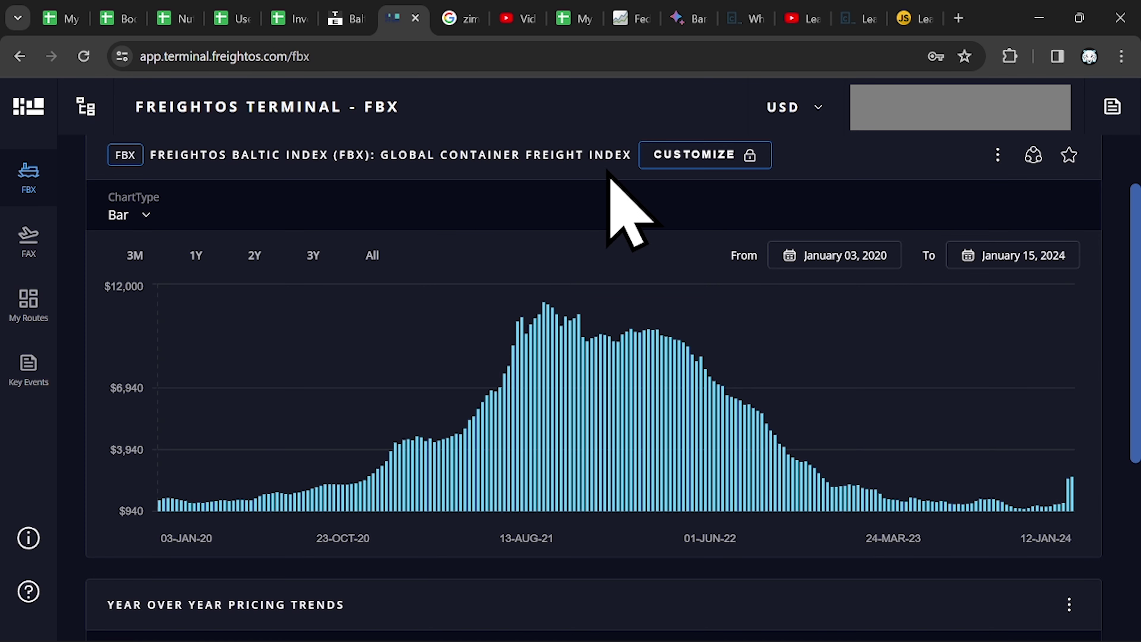
mouse_move(552, 312)
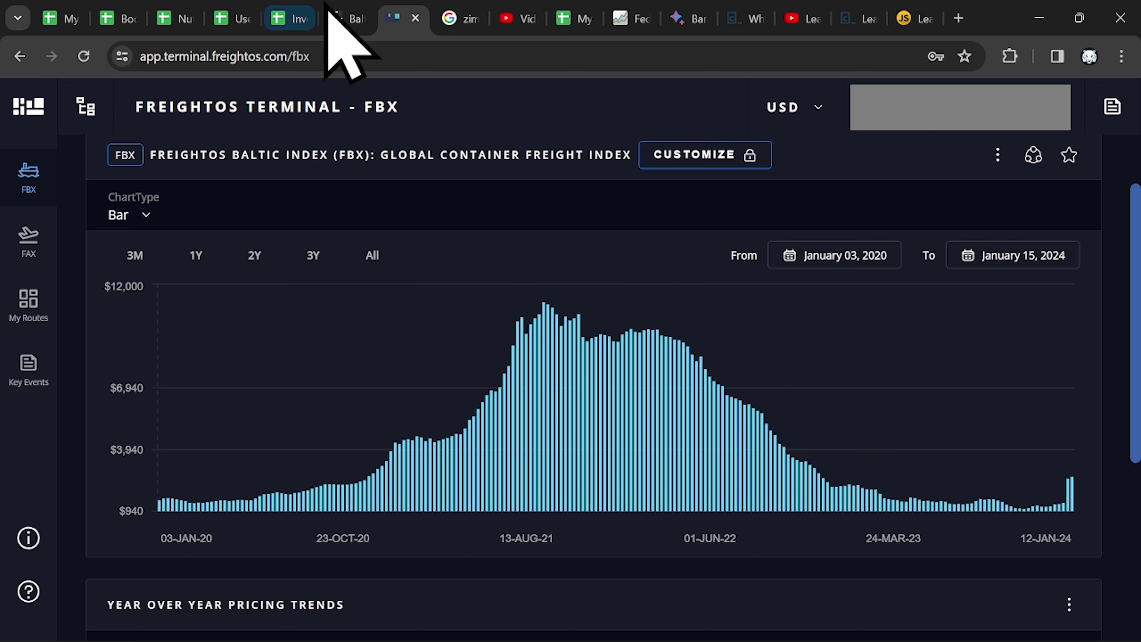
left_click(346, 19)
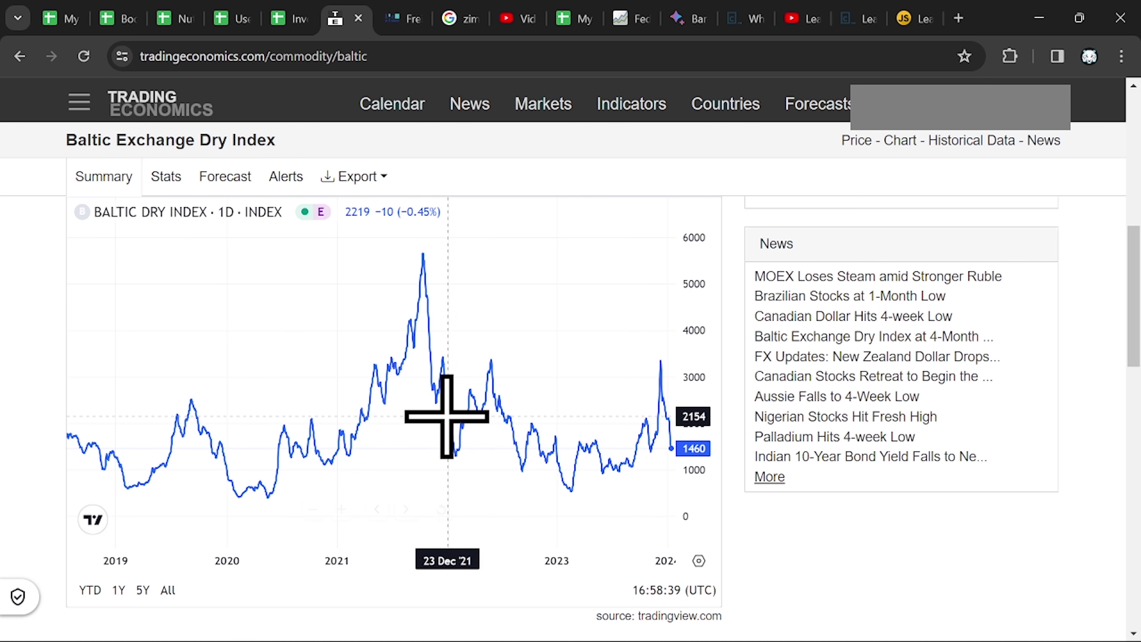
left_click(399, 19)
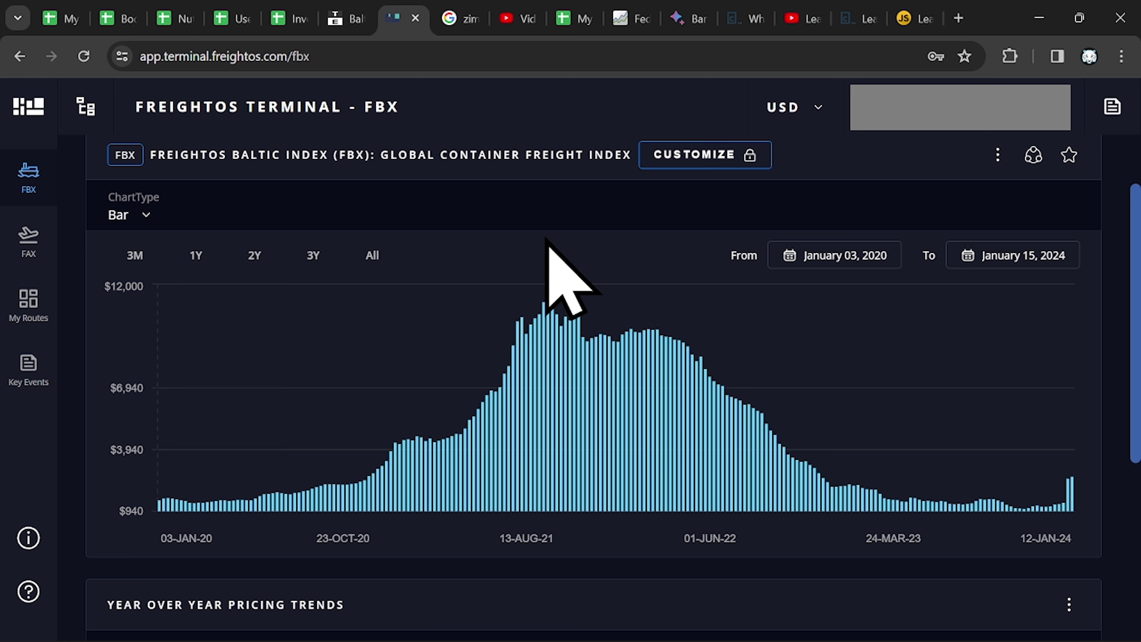
left_click(353, 9)
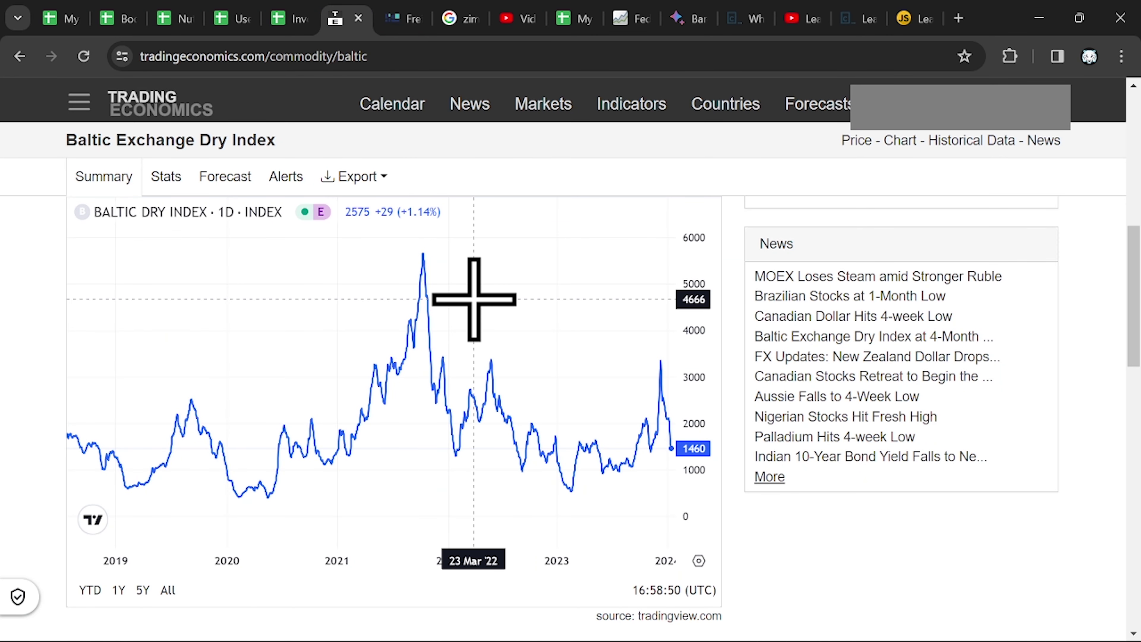
key("ctrl+Tab")
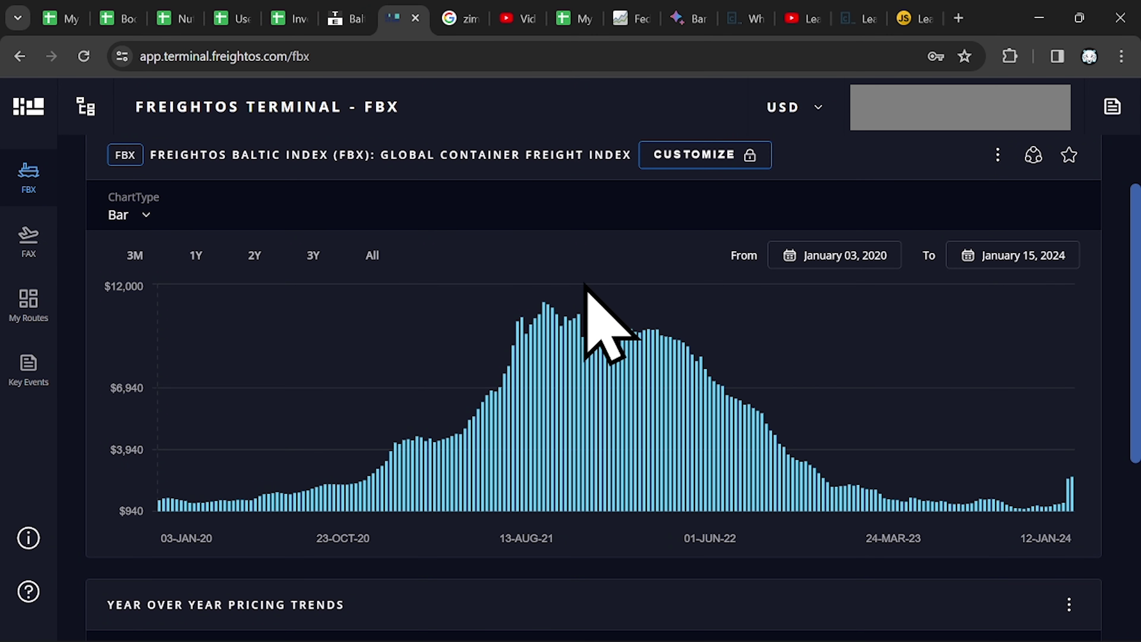
left_click(349, 9)
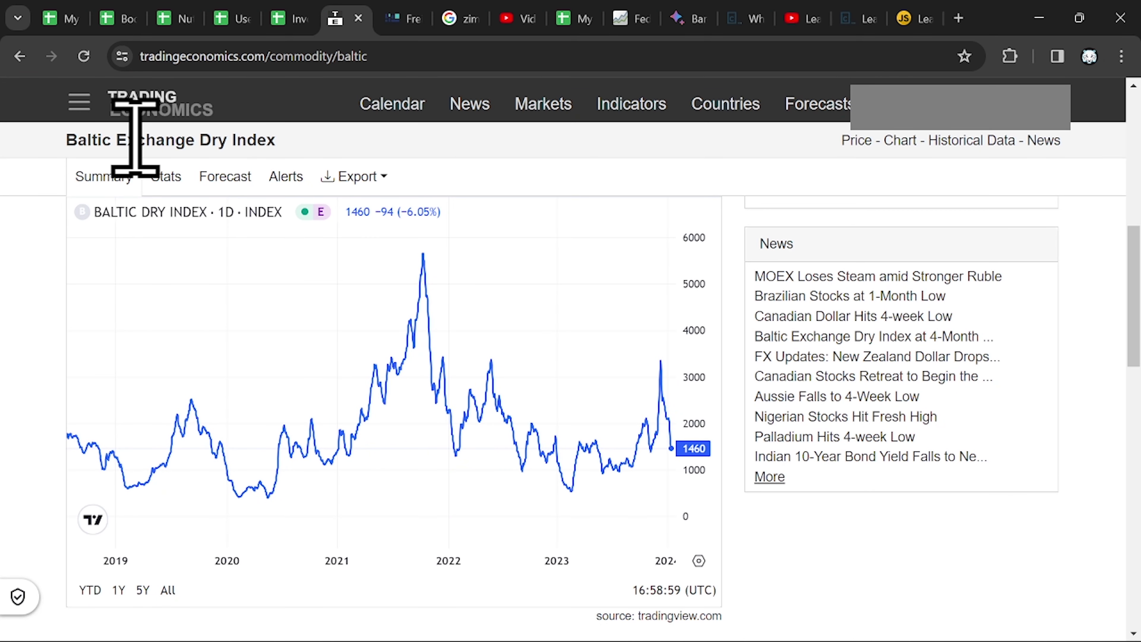
Step: Read the Baltic Exchange Dry Index title, description and stats table, then return to the FBX chart
left_click_drag(308, 140, 72, 140)
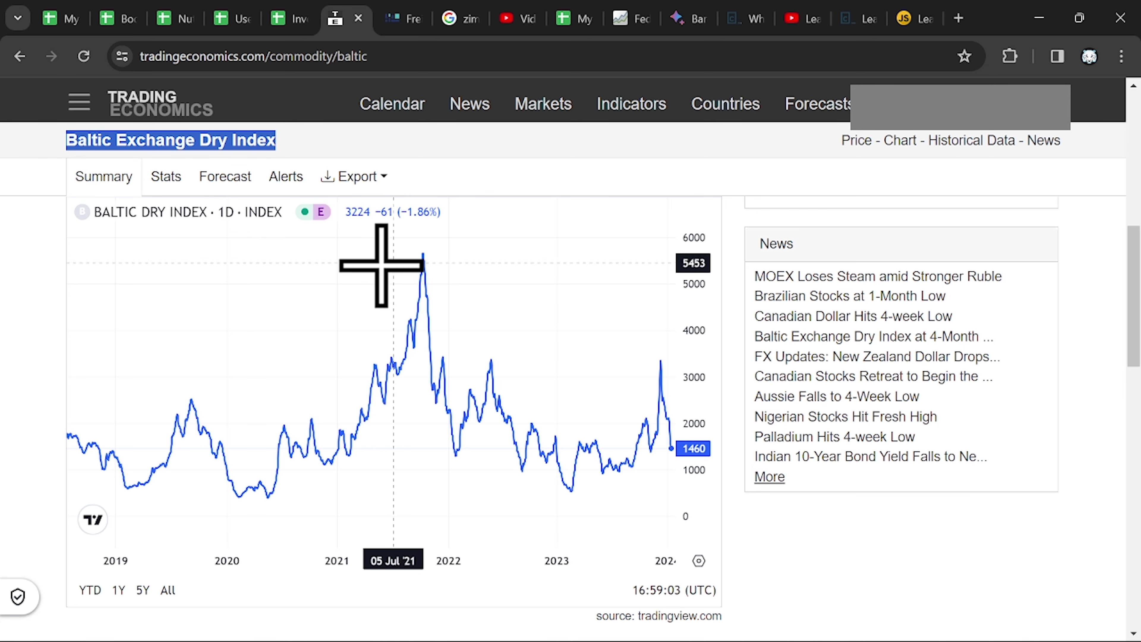
scroll(38, 382, "down", 15)
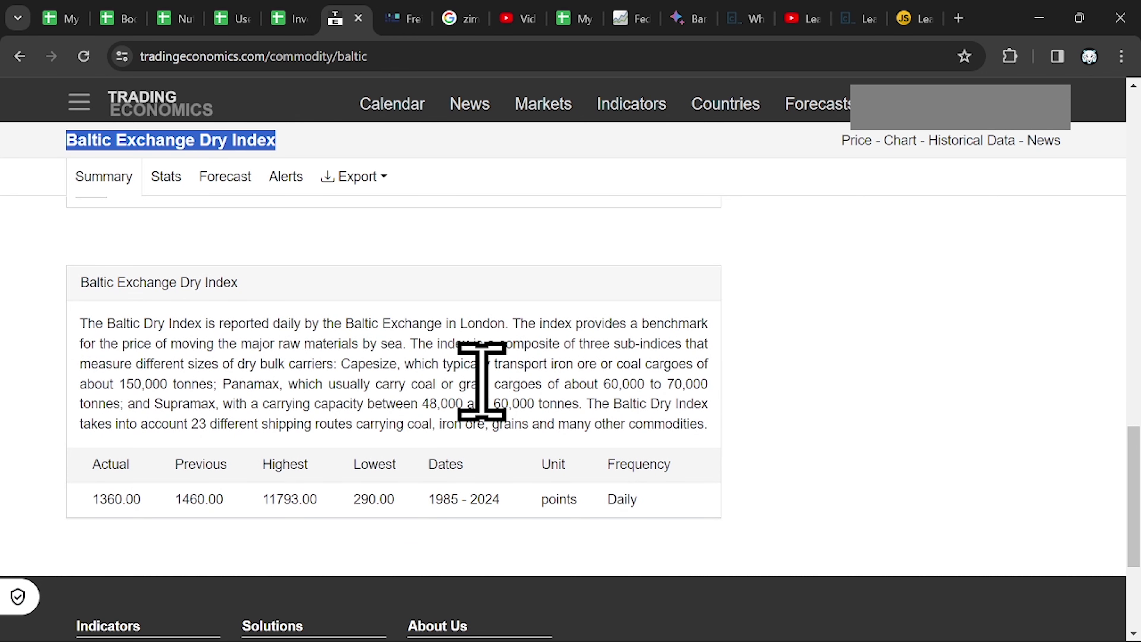
scroll(486, 396, "up", 10)
left_click(397, 16)
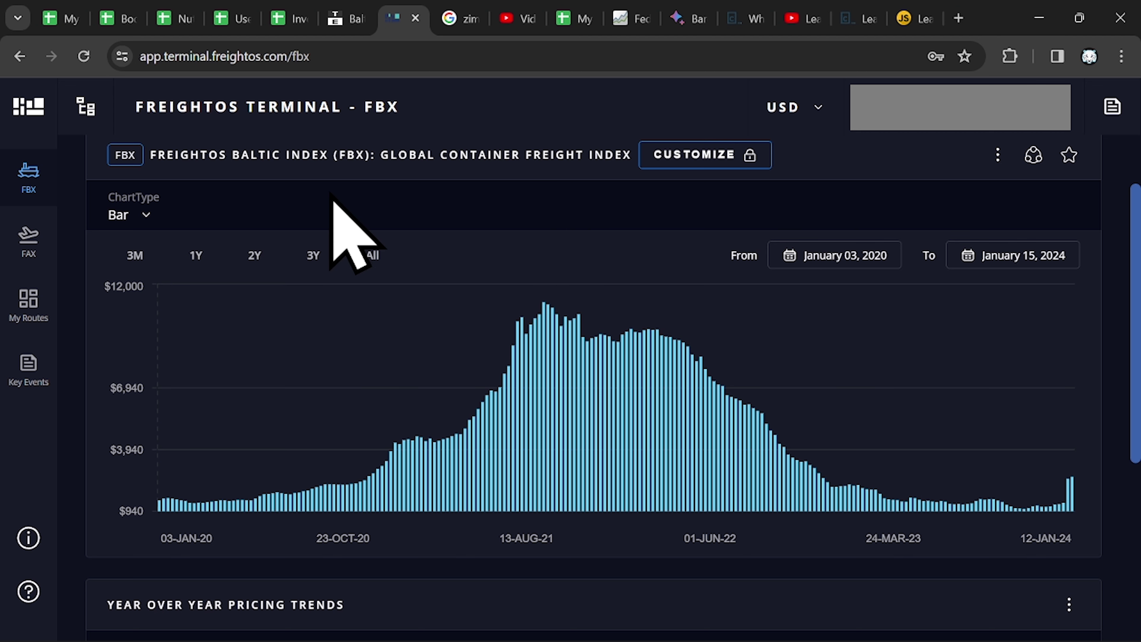
left_click(346, 5)
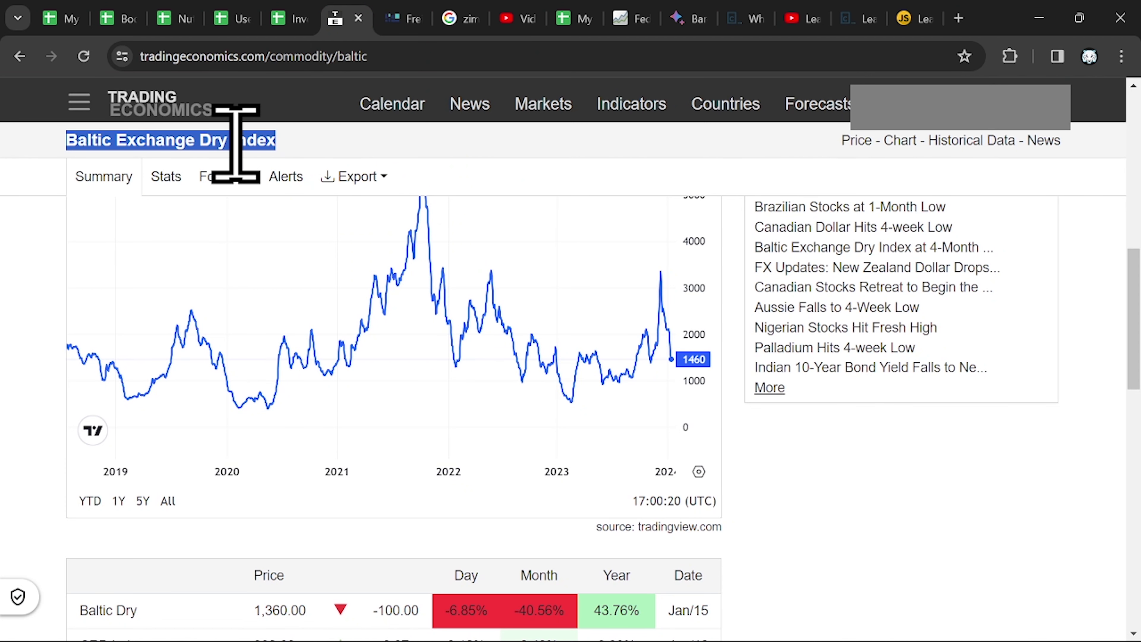
left_click(420, 17)
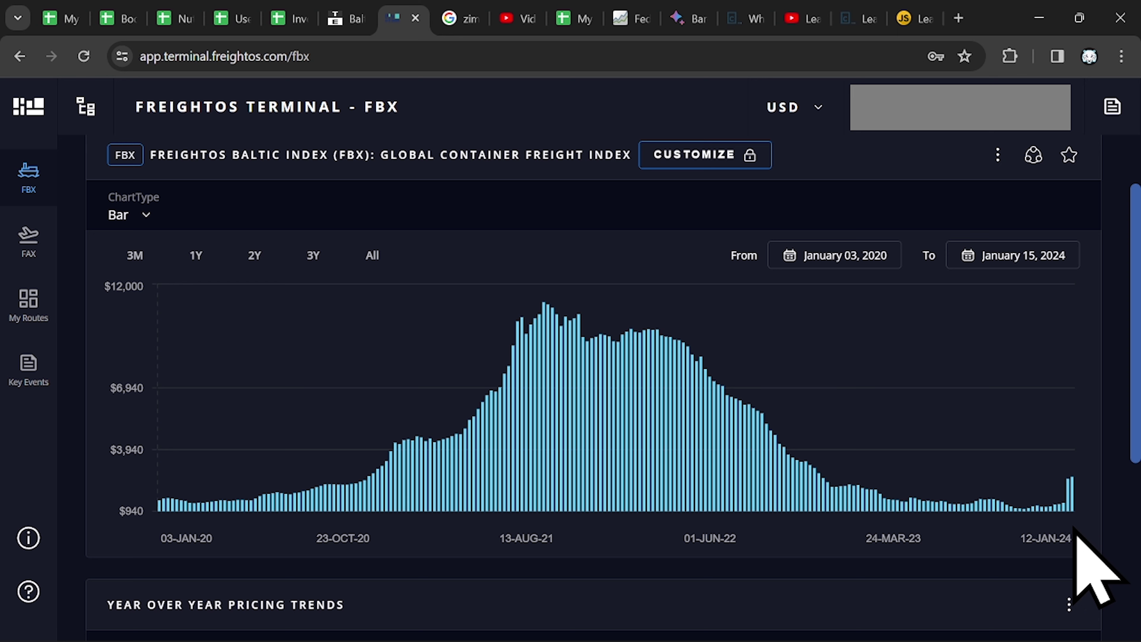
left_click(348, 18)
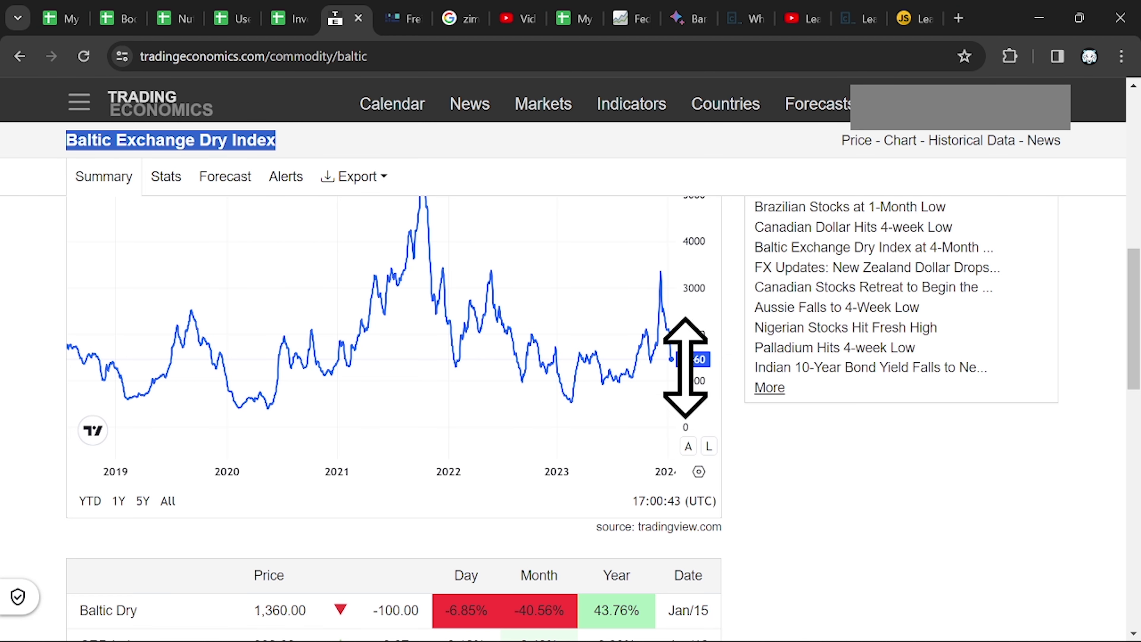
left_click(416, 19)
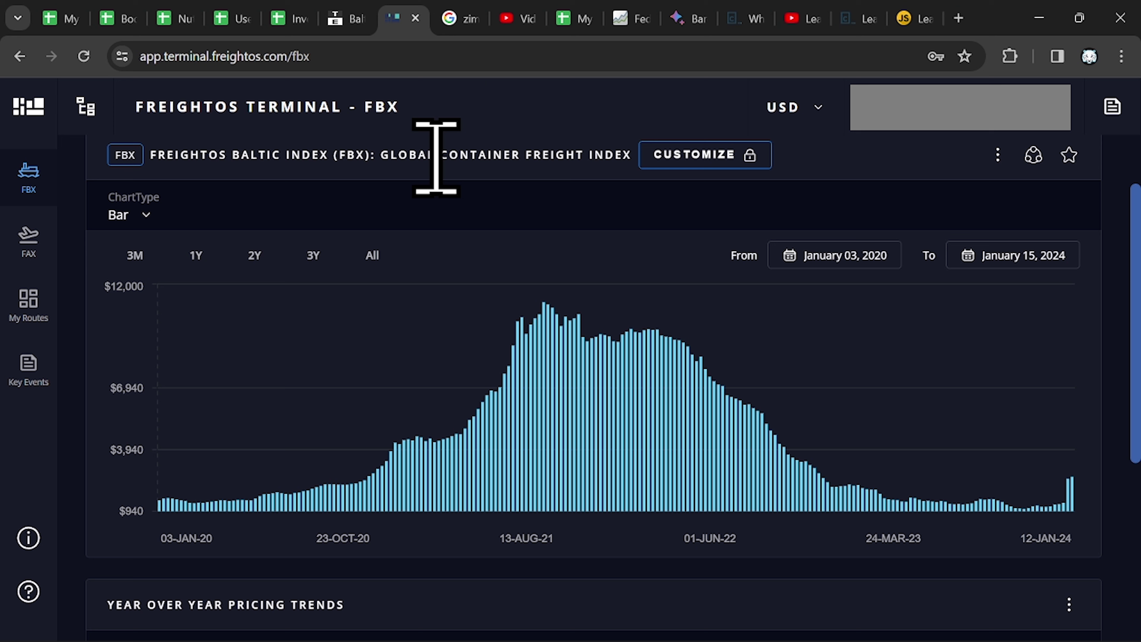
mouse_move(1073, 487)
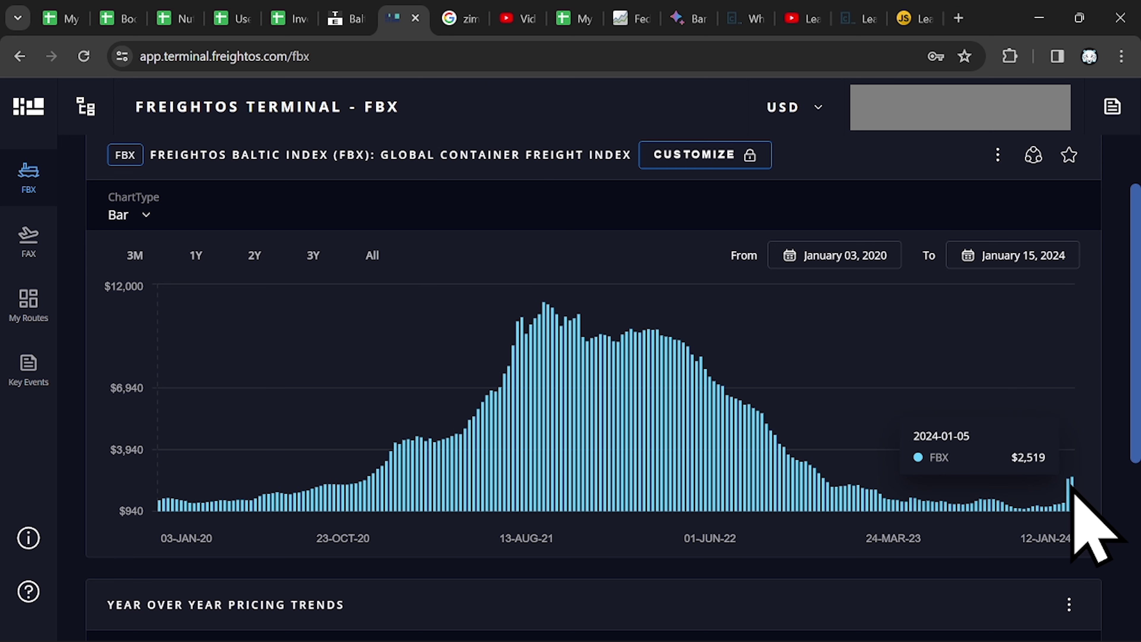
Step: Trace prices along ZIM's one-year Google chart, then switch to the ZIM valuation spreadsheet with Ctrl+5
left_click(459, 16)
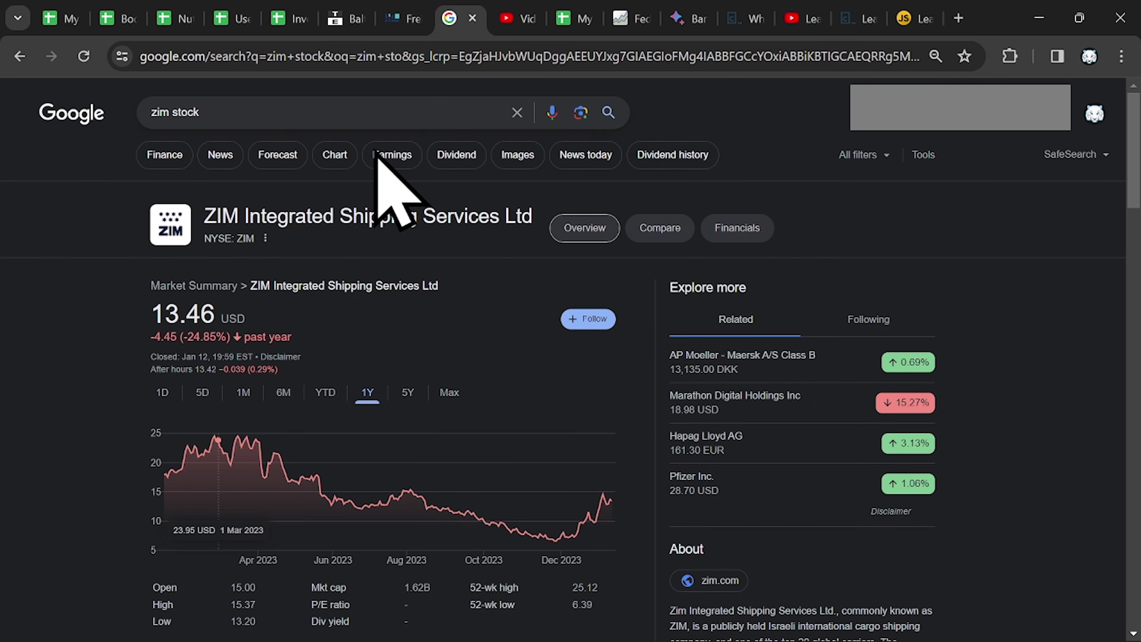
scroll(447, 404, "down", 2)
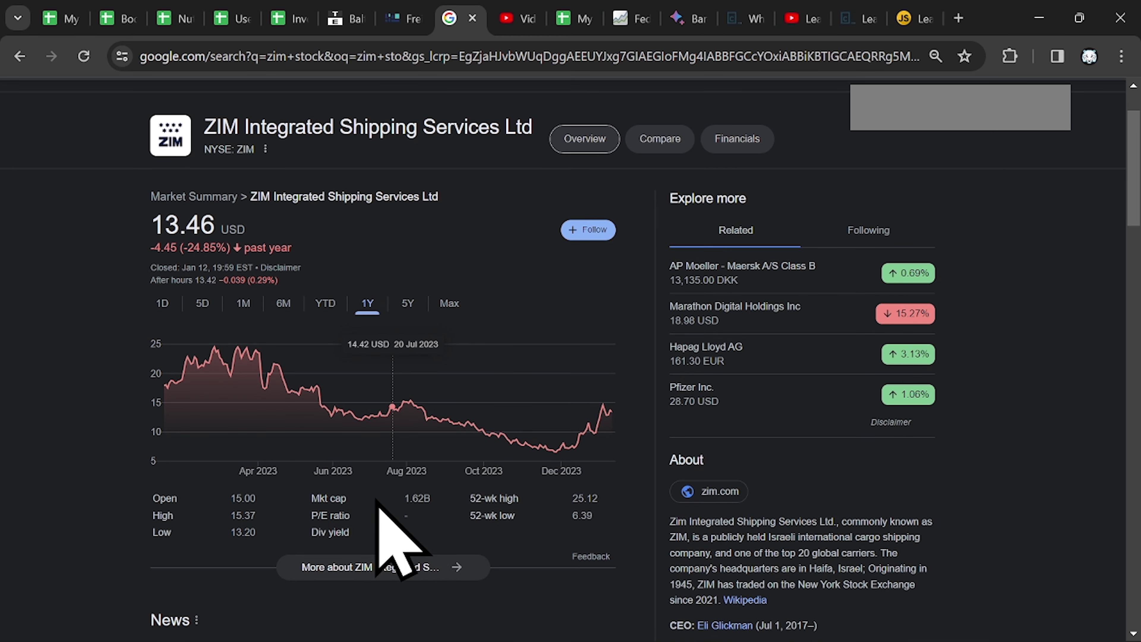
left_click_drag(429, 494, 400, 498)
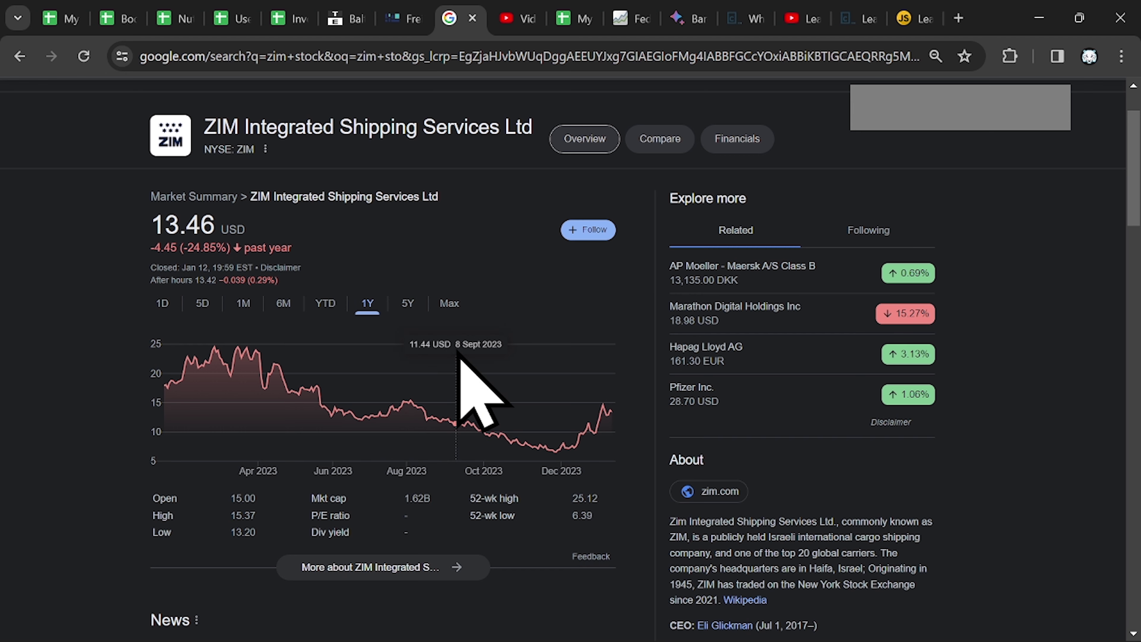
key("ctrl+5")
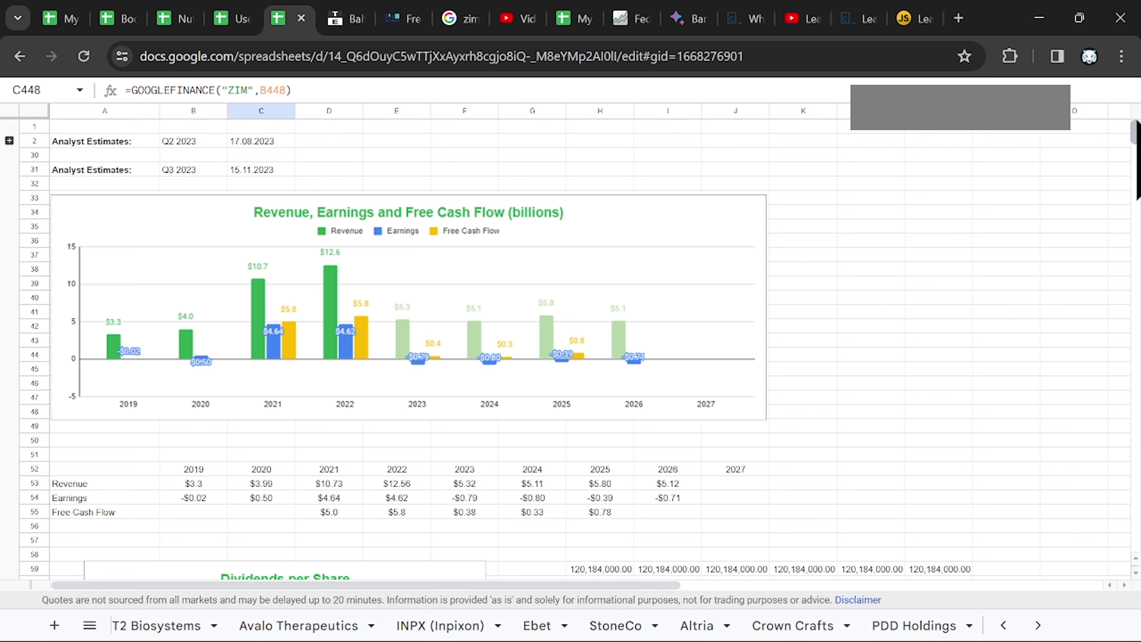
Step: Inspect the Normal scenario's $15.87 fair value per share and $13.46 share price formulas, then return to ZIM
left_click_drag(1134, 126, 1131, 242)
scroll(535, 270, "down", 2)
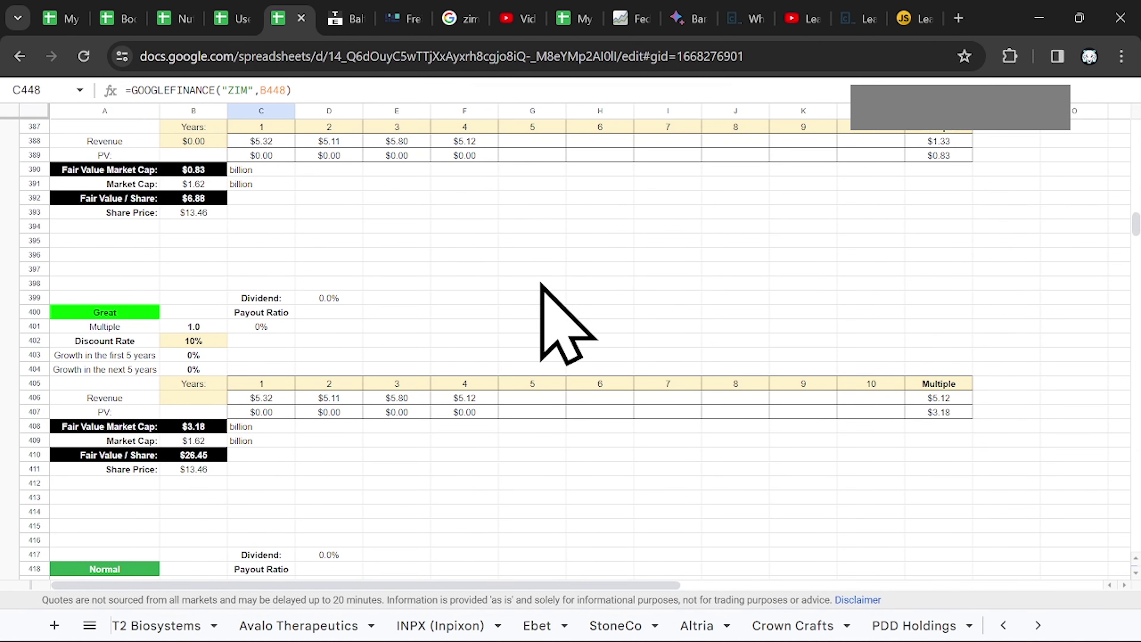
scroll(541, 284, "down", 5)
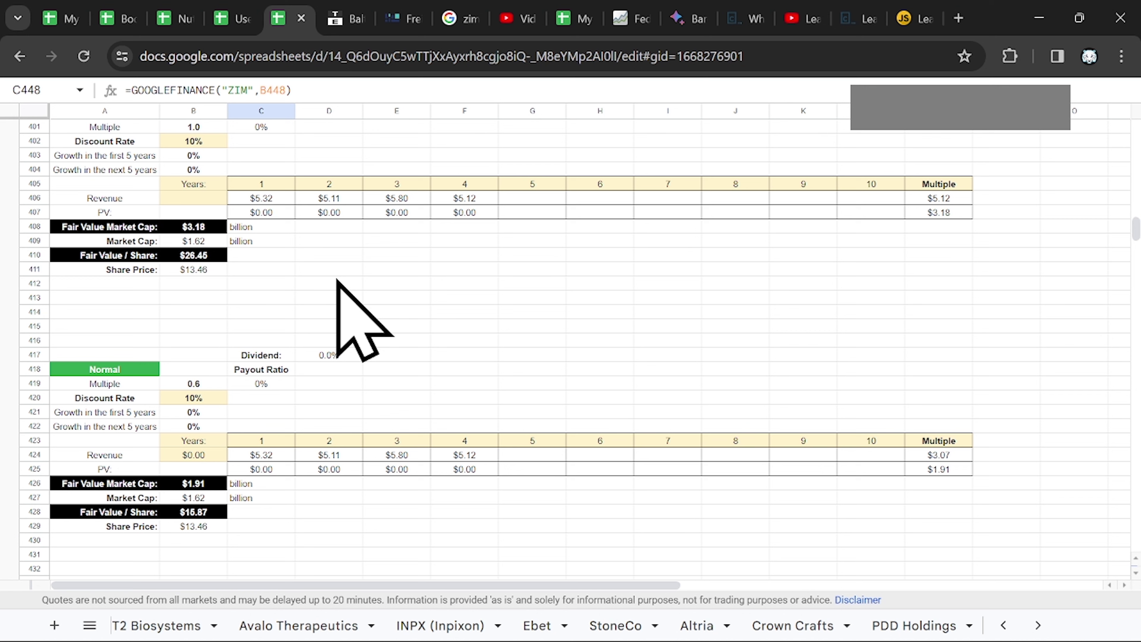
left_click_drag(104, 455, 394, 484)
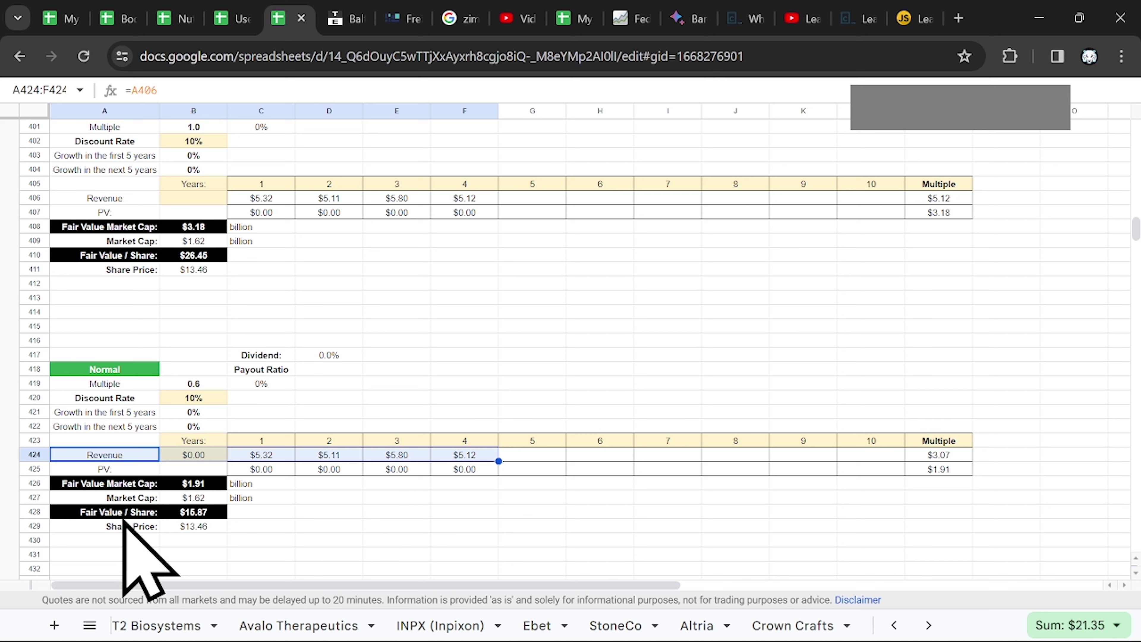
left_click(203, 515)
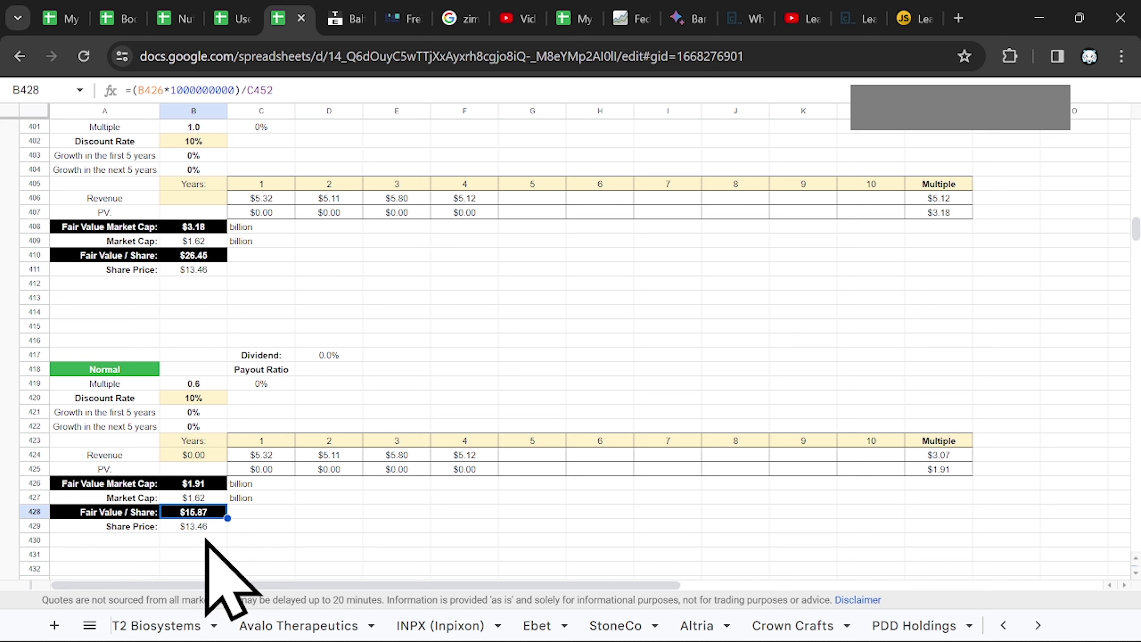
left_click(191, 529)
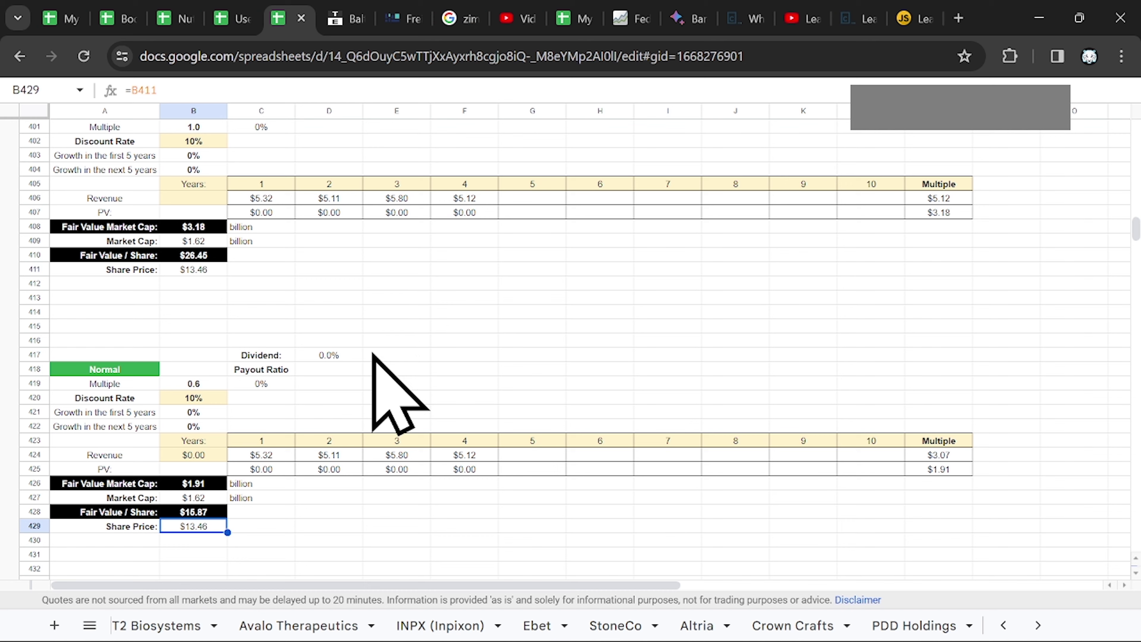
left_click(456, 10)
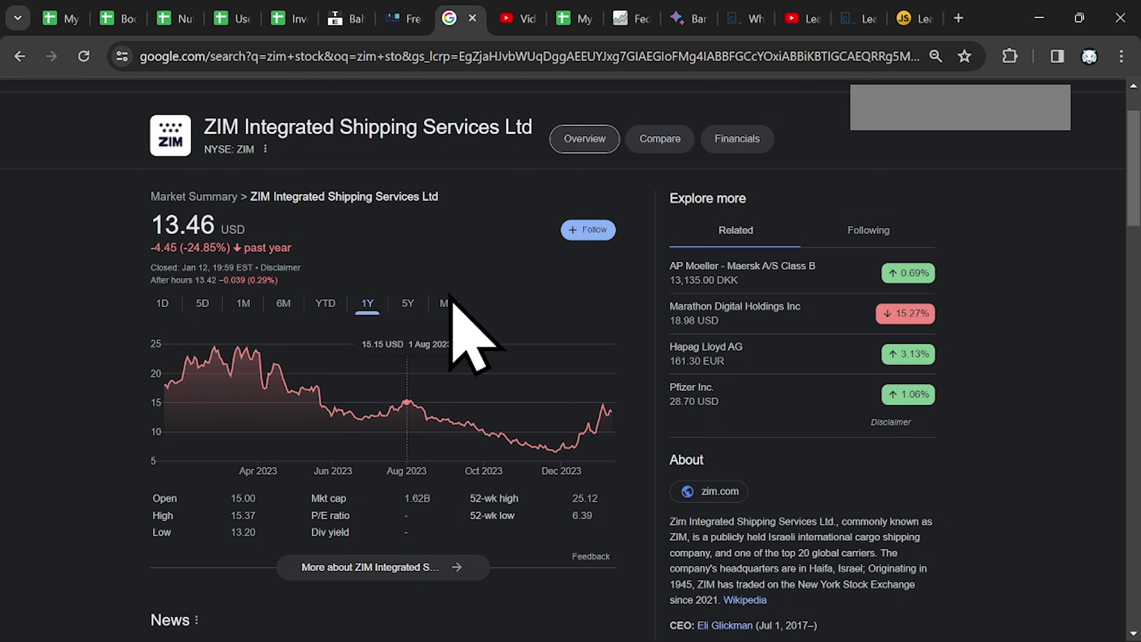
Step: Highlight the Bad scenario's $6.88 fair value per share beside the $13.46 price, then reopen ZIM's quote
left_click(407, 14)
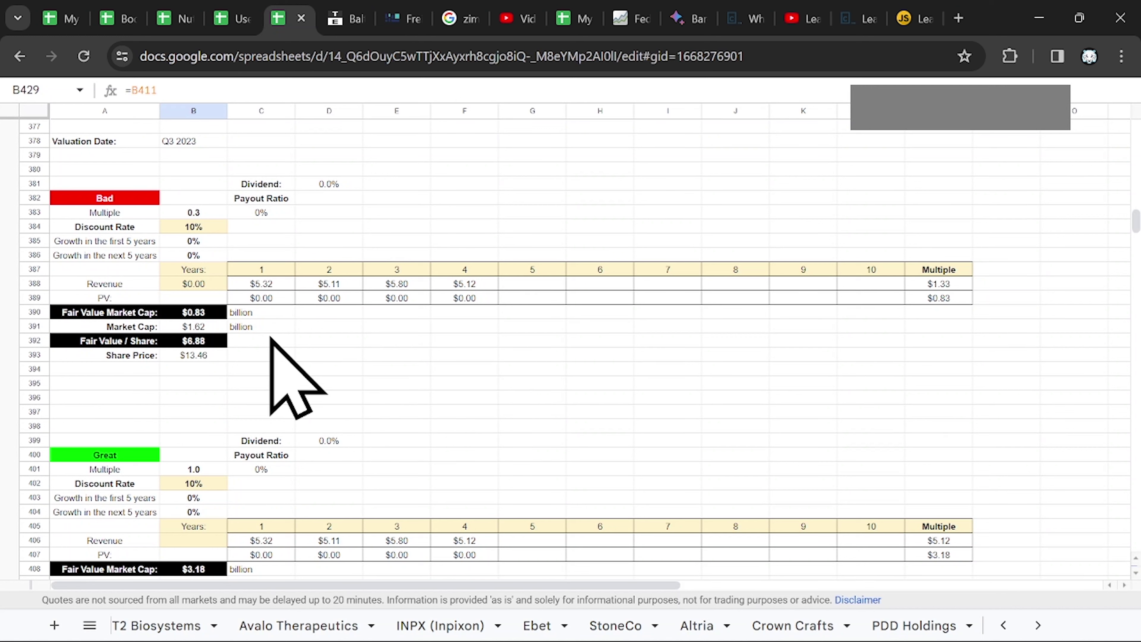
left_click_drag(87, 345, 211, 342)
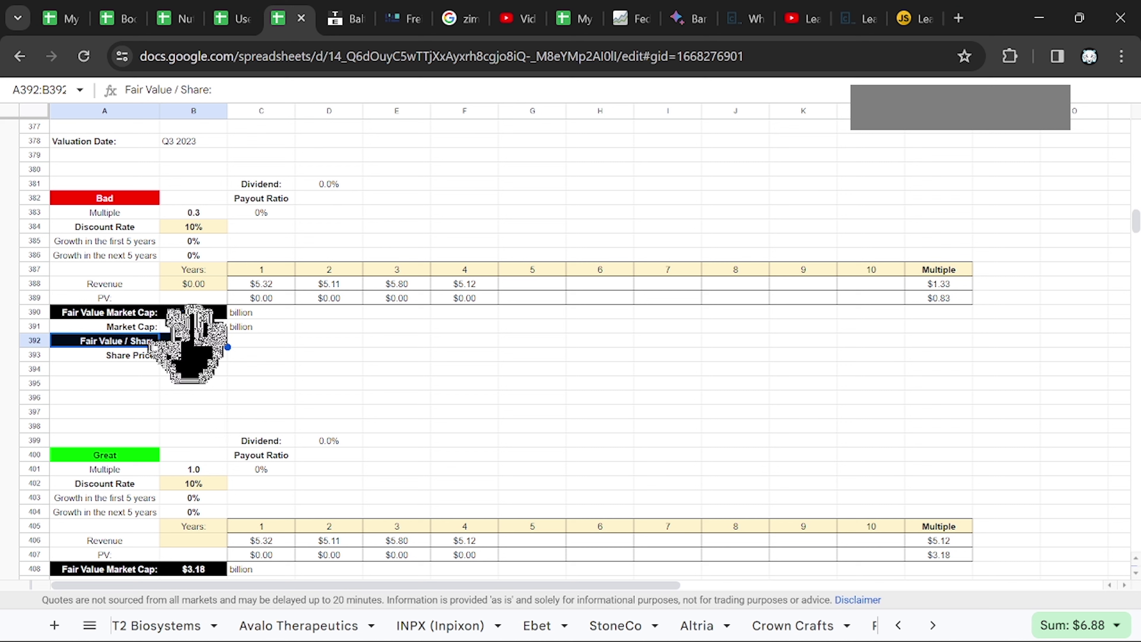
left_click(262, 345)
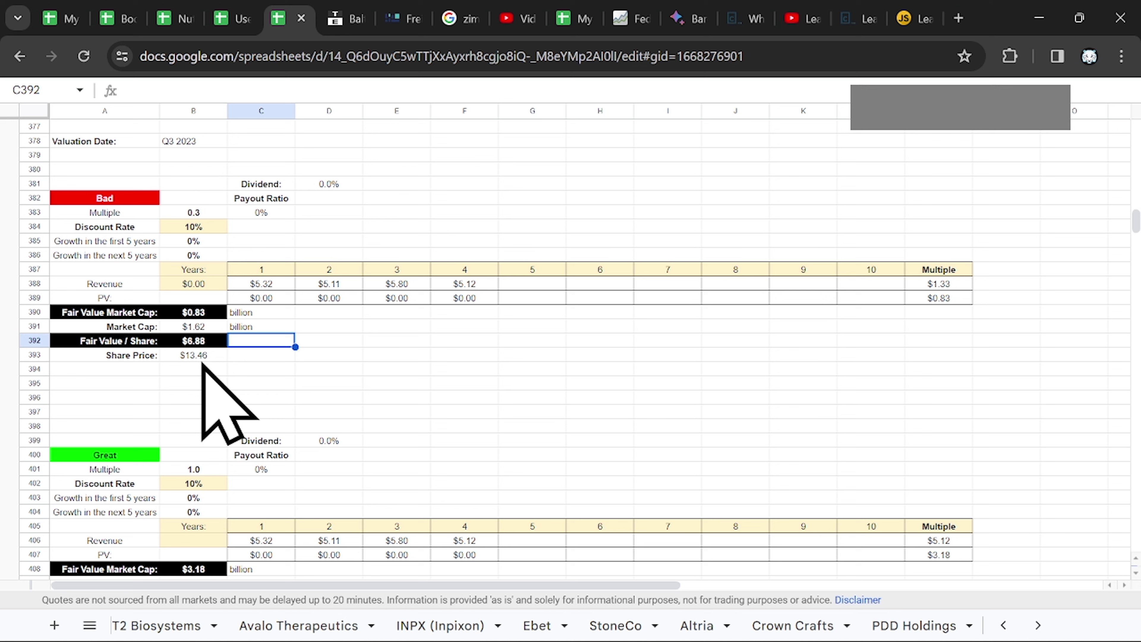
left_click(466, 14)
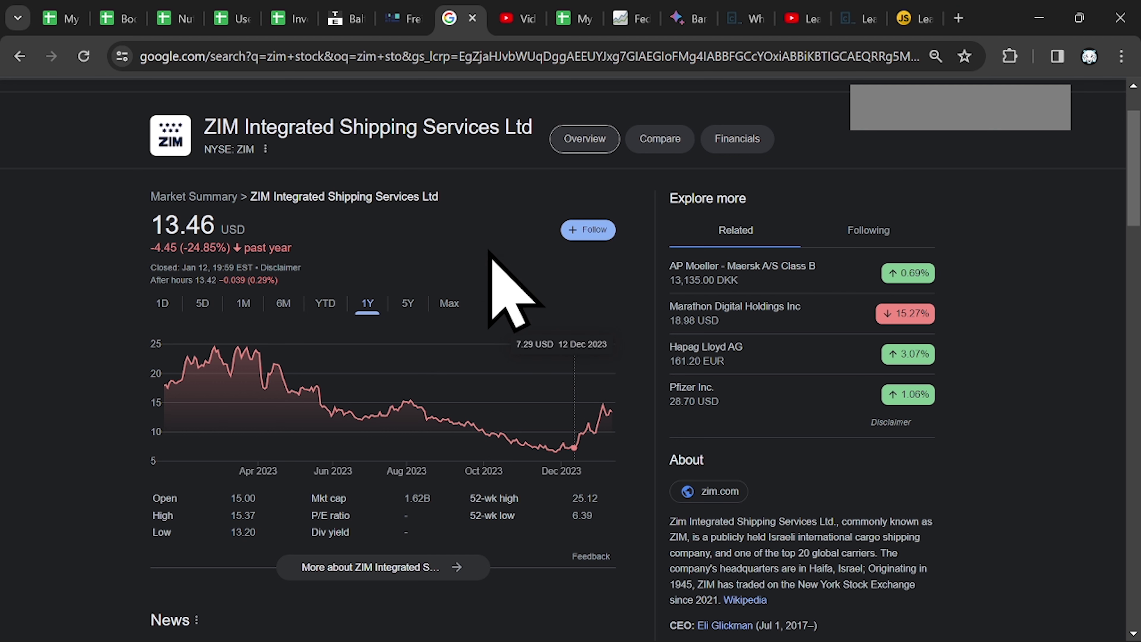
Step: Drag across ZIM's chart to measure the 78.51% gain from 13 Dec to 12 Jan
left_click(402, 17)
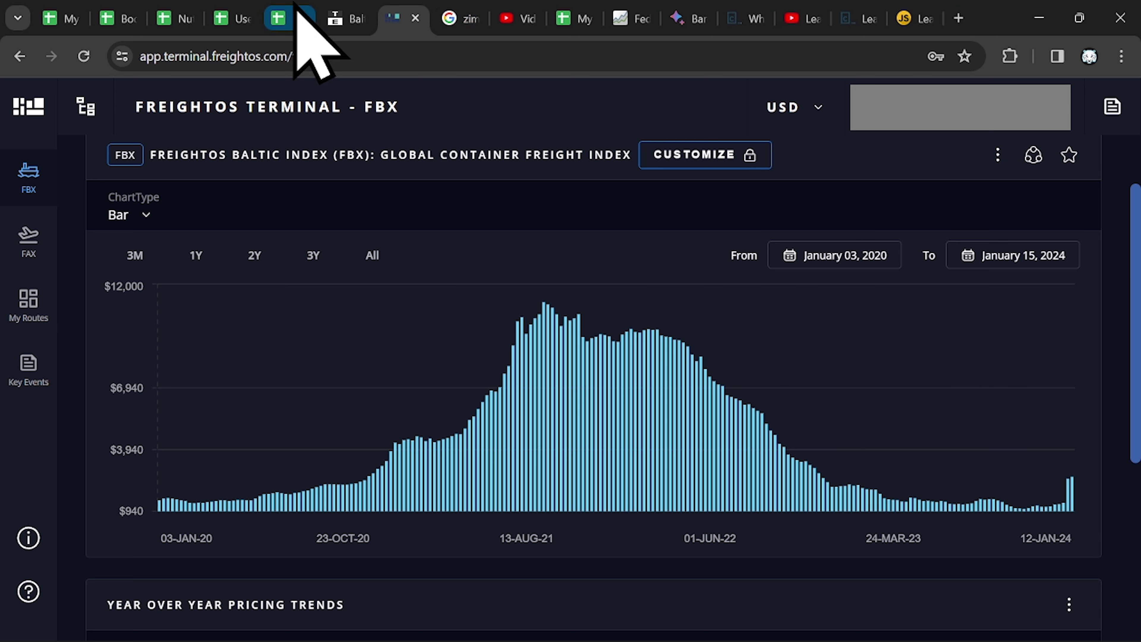
left_click(293, 17)
left_click(396, 340)
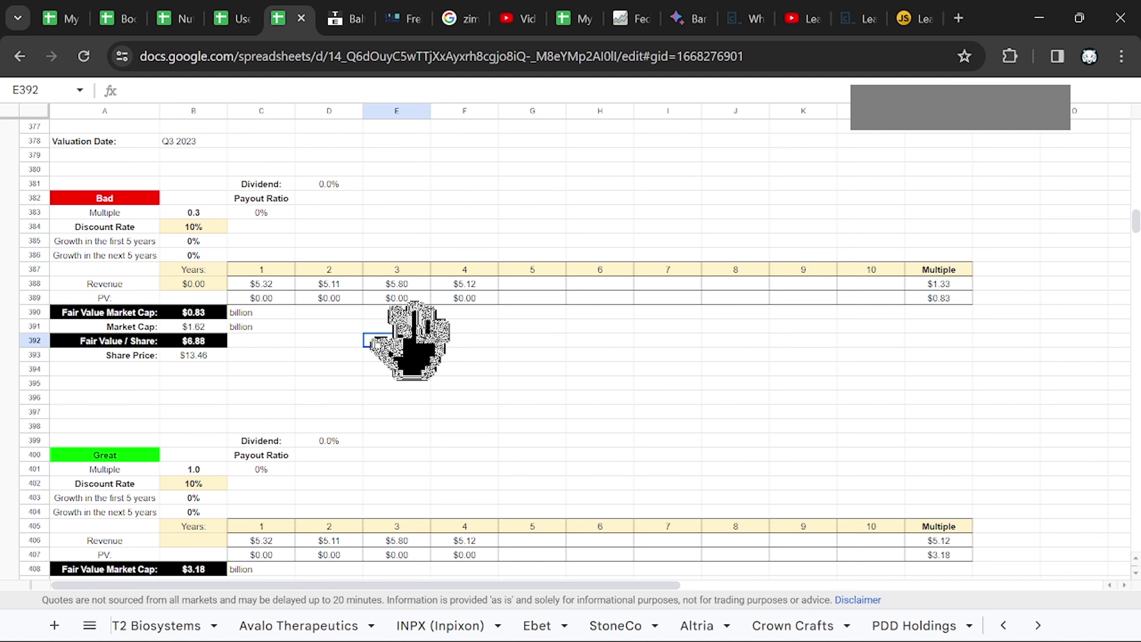
left_click(455, 17)
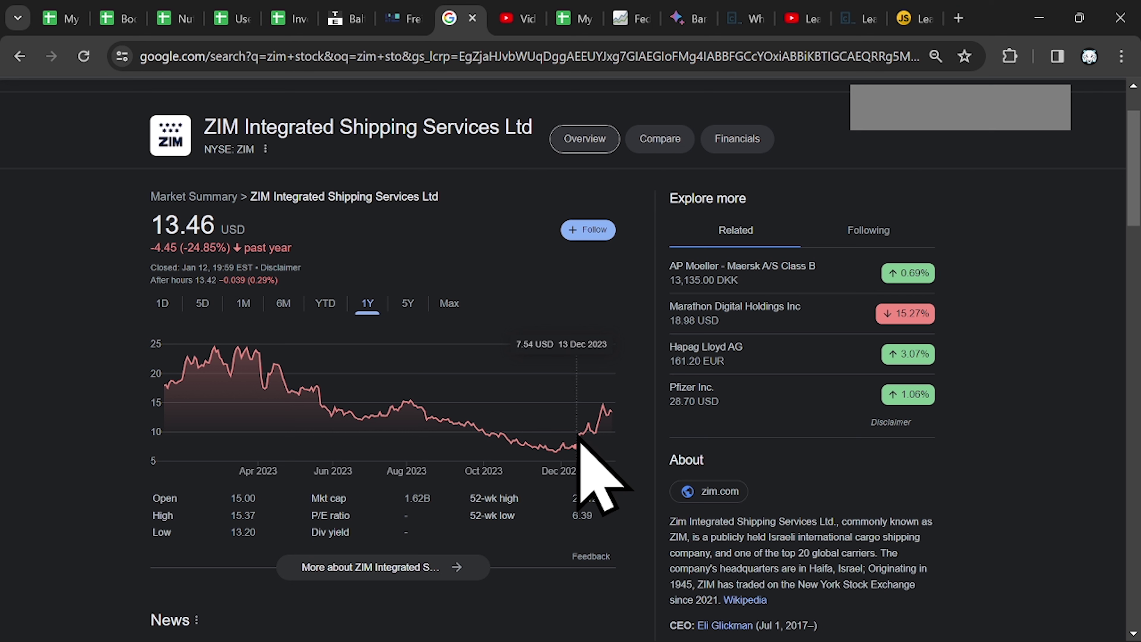
left_click_drag(578, 439, 614, 430)
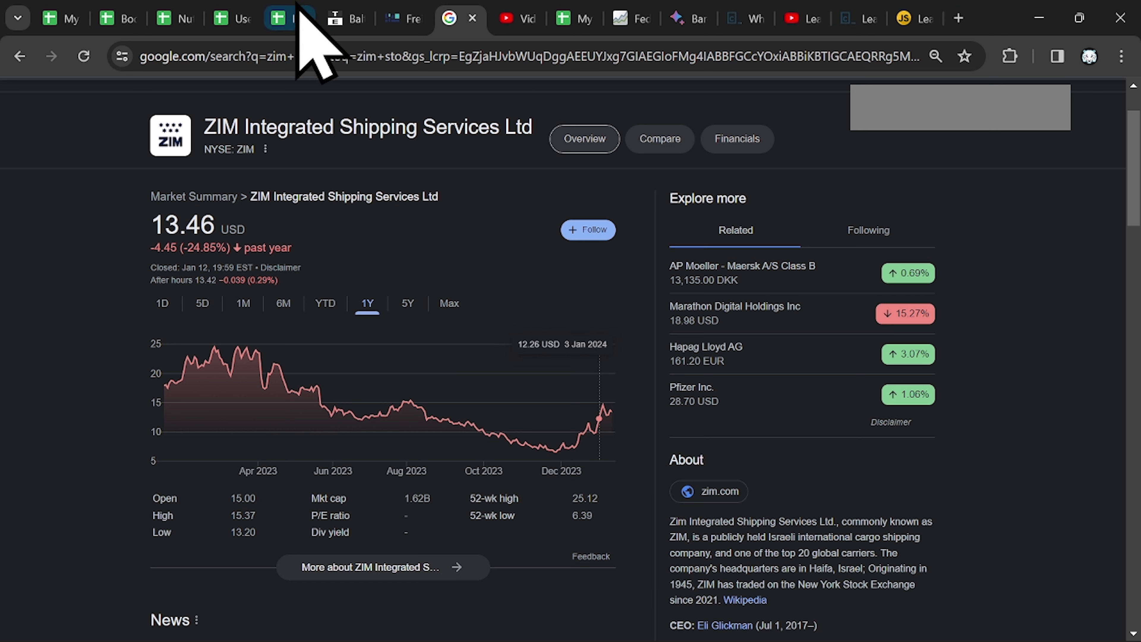
left_click(289, 17)
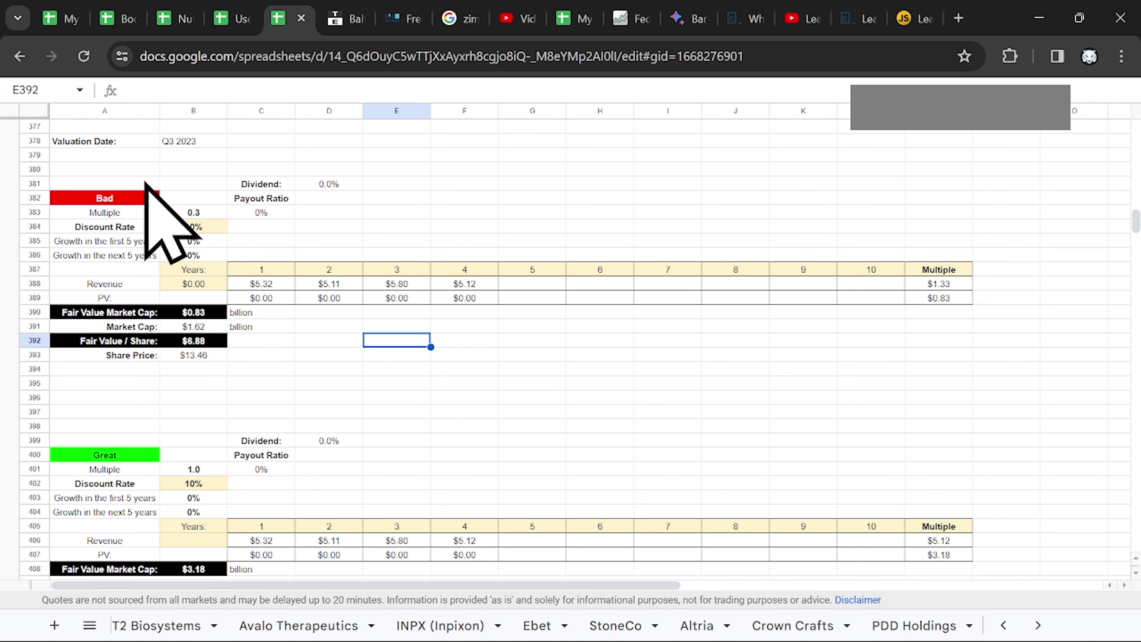
Step: Highlight the Bad scenario inputs, then the Great scenario block and its fair value market cap row
left_click_drag(104, 169, 193, 255)
left_click_drag(269, 297, 332, 342)
scroll(337, 366, "down", 5)
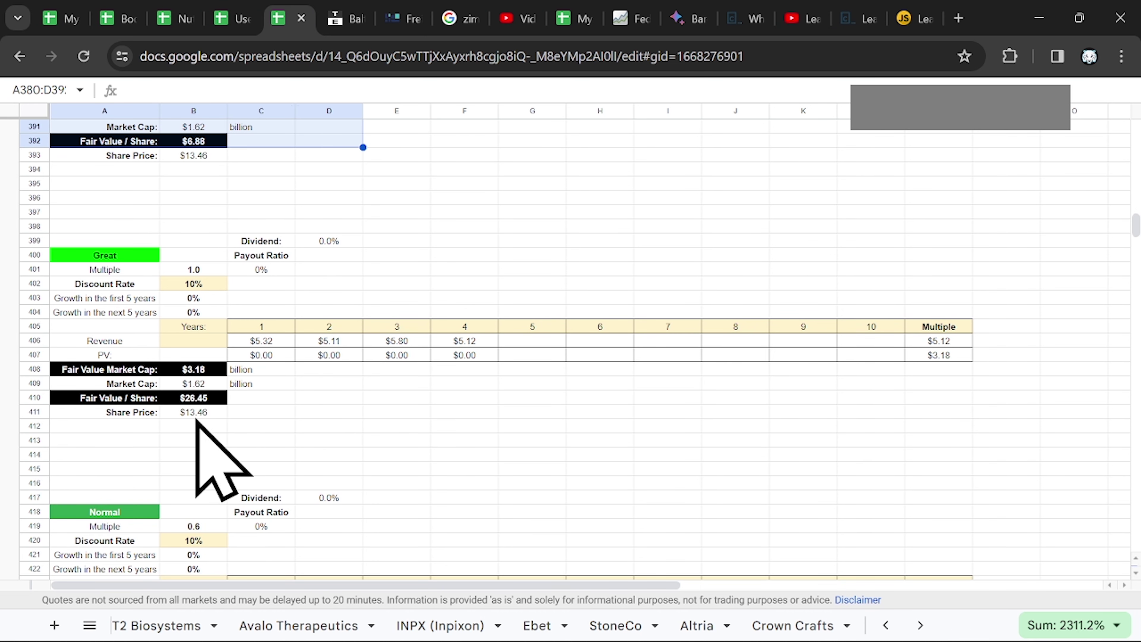
left_click_drag(102, 212, 930, 416)
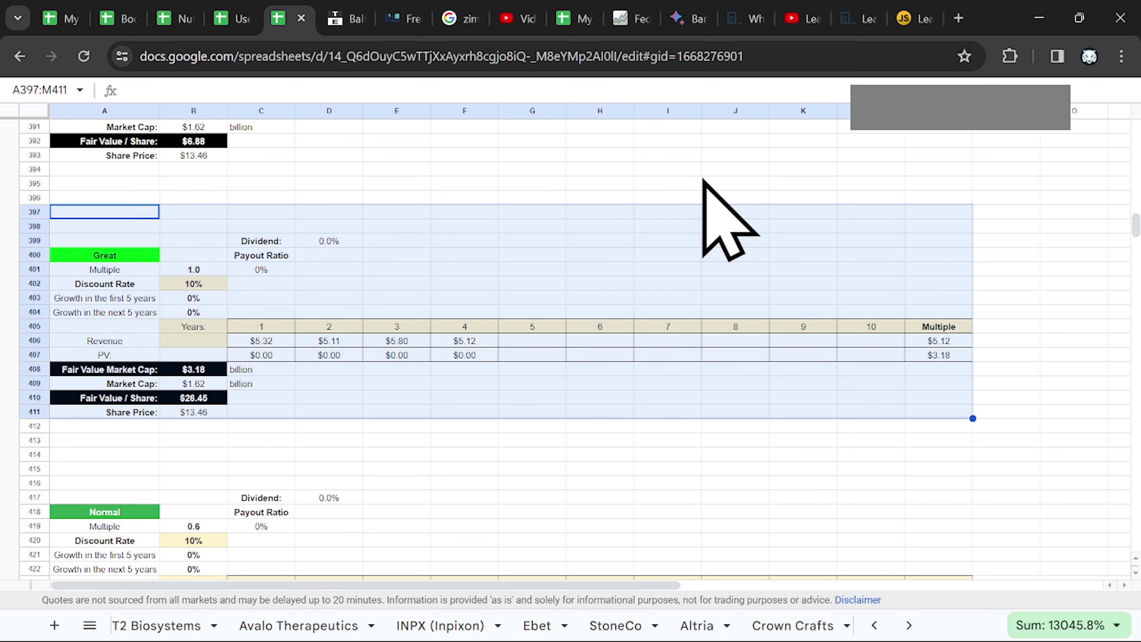
left_click(108, 369)
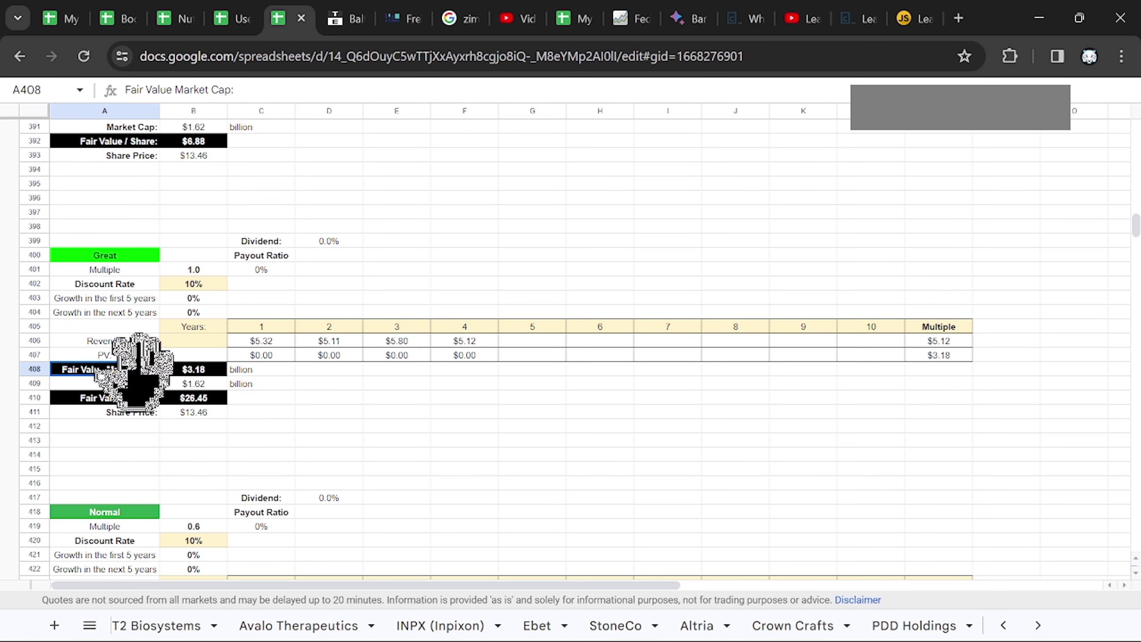
left_click_drag(243, 373, 124, 370)
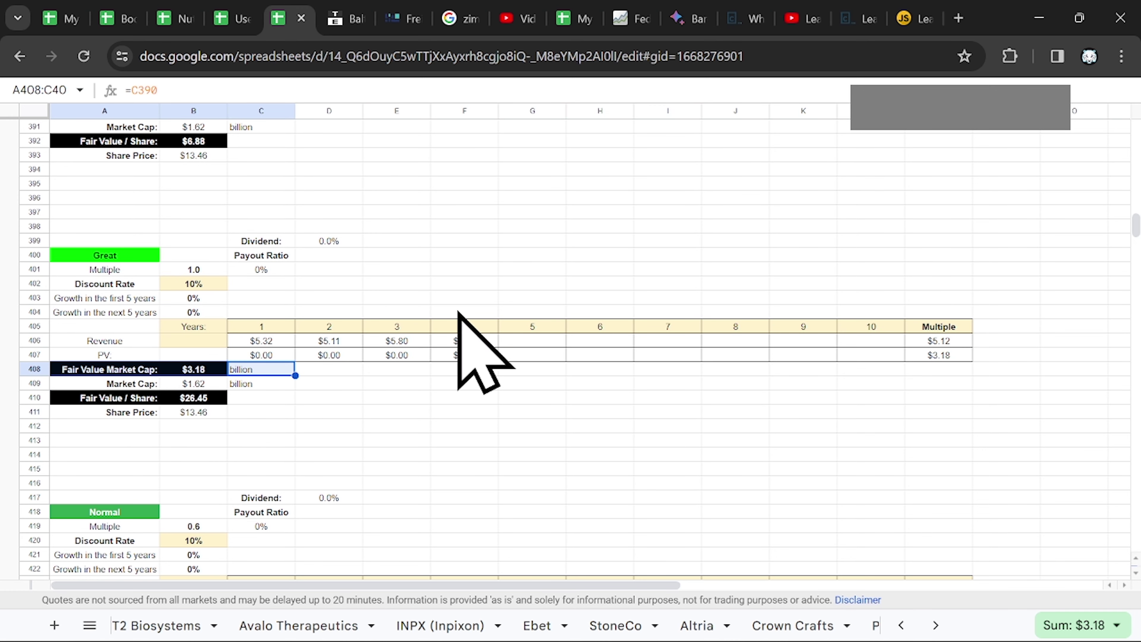
scroll(344, 306, "down", 2)
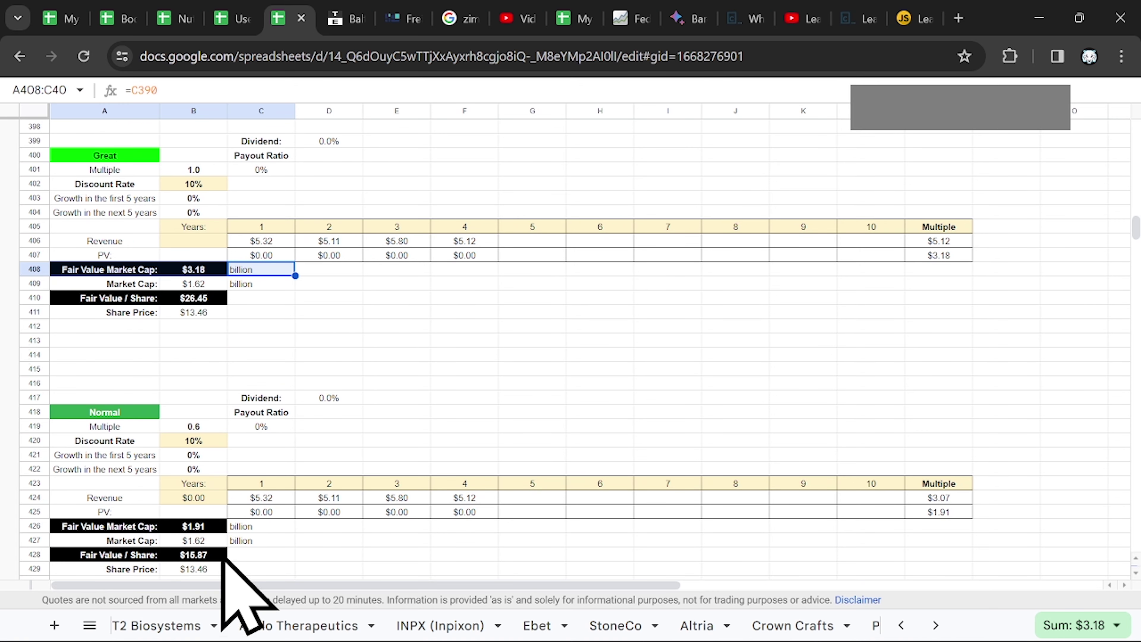
scroll(278, 472, "up", 7)
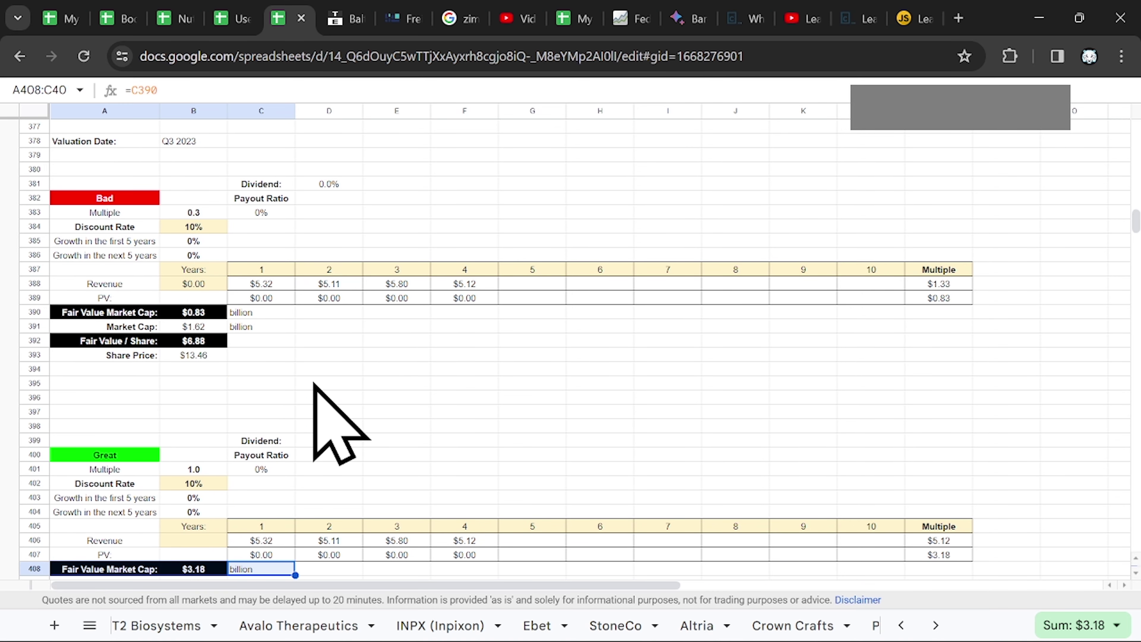
Step: Re-highlight the Bad scenario's inputs and revenue rows and the dry bulk versus FBX comment
mouse_move(104, 169)
left_mouse_down()
mouse_move(821, 318)
mouse_move(959, 325)
mouse_move(959, 382)
mouse_move(956, 364)
left_mouse_up()
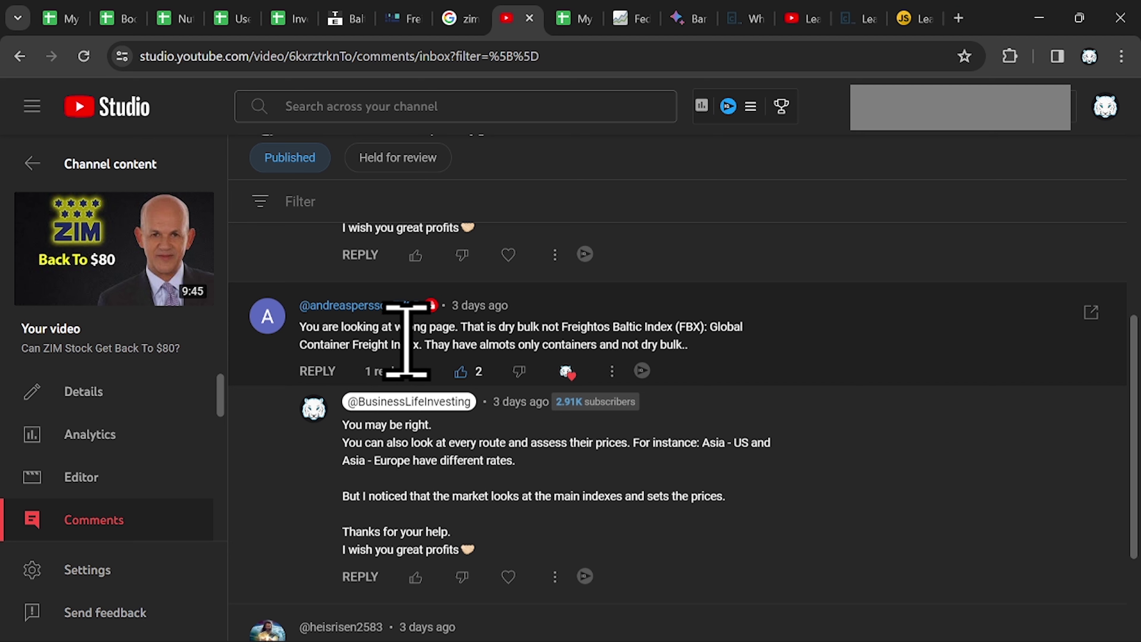
left_click_drag(406, 341, 328, 326)
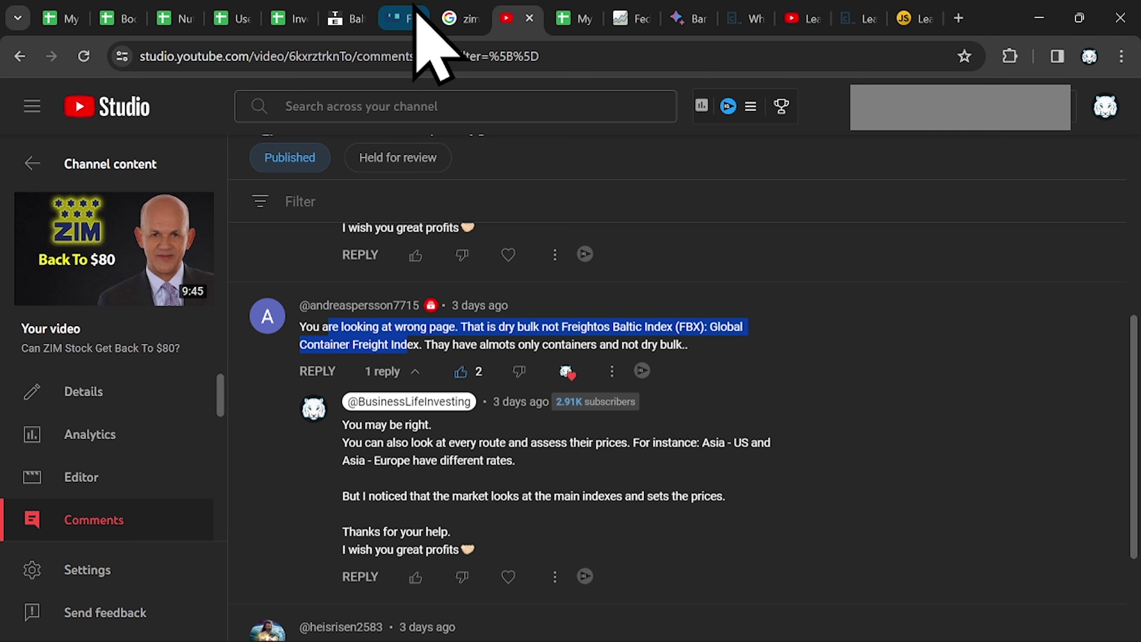
left_click(406, 17)
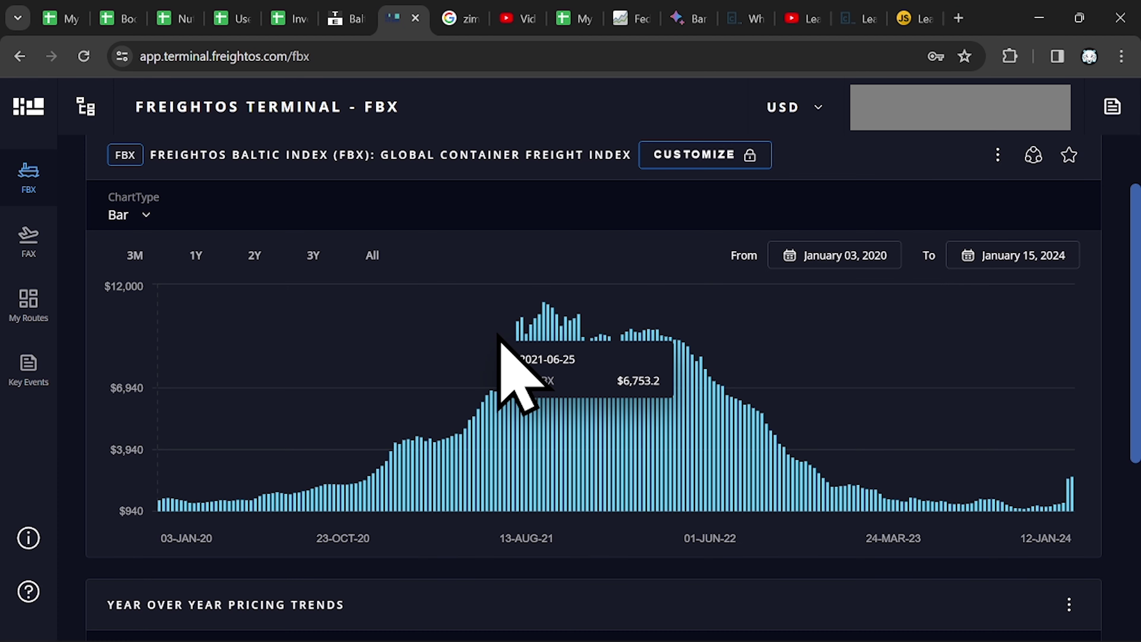
Step: Compare the Baltic Dry Index and FBX charts, then view ZIM's Max-range chart (13.46 USD, +11.70%)
left_click(353, 9)
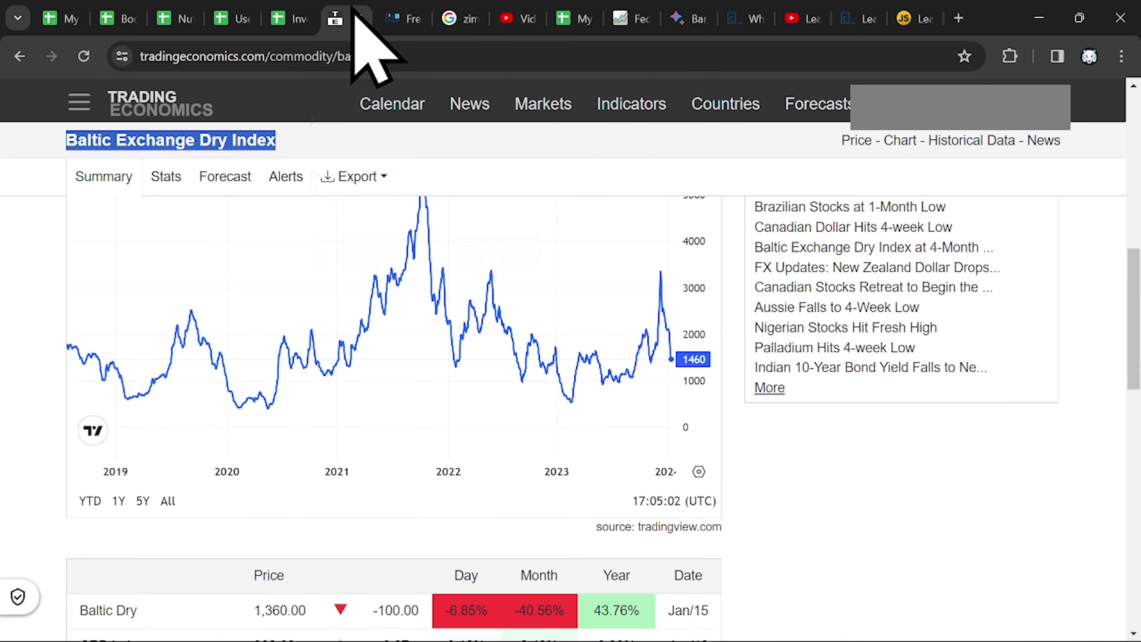
scroll(583, 273, "up", 3)
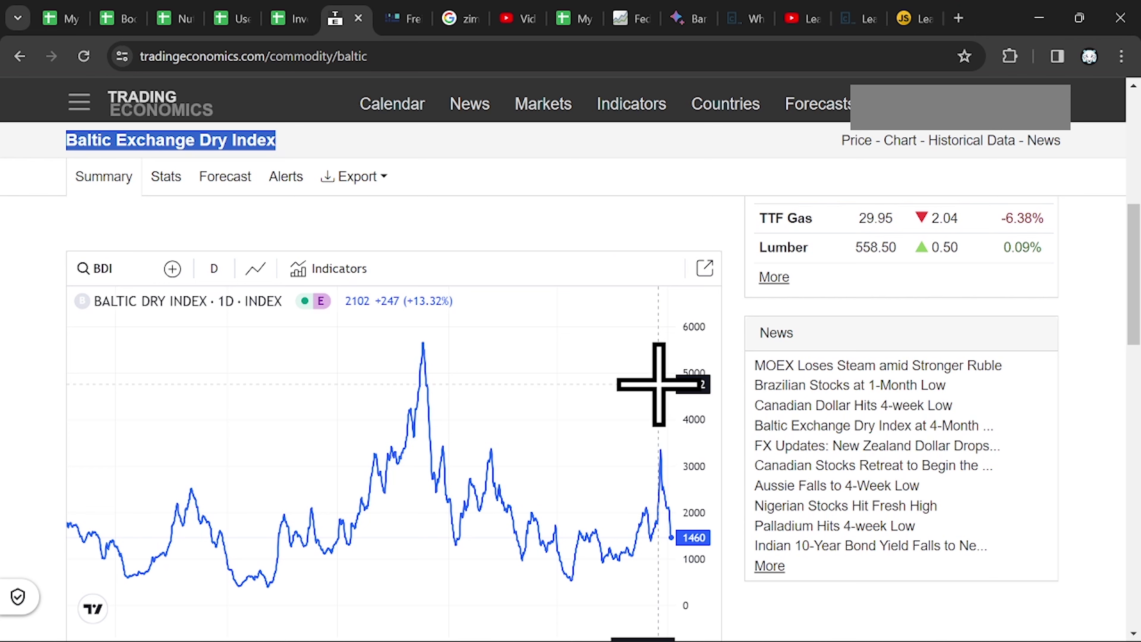
left_click(407, 19)
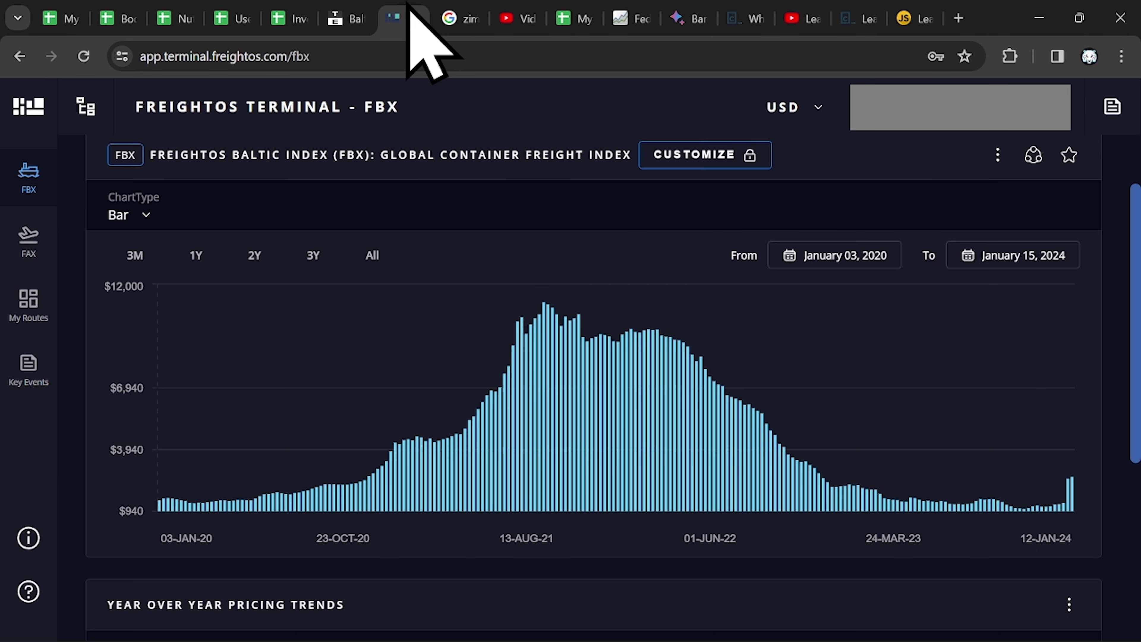
left_click(456, 19)
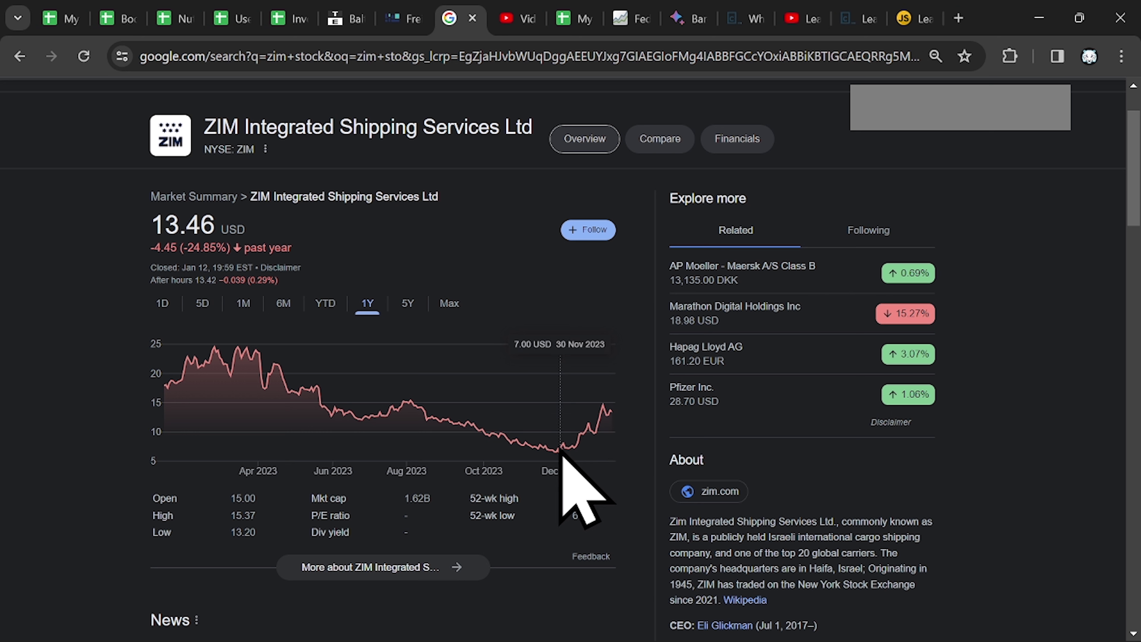
left_click(450, 303)
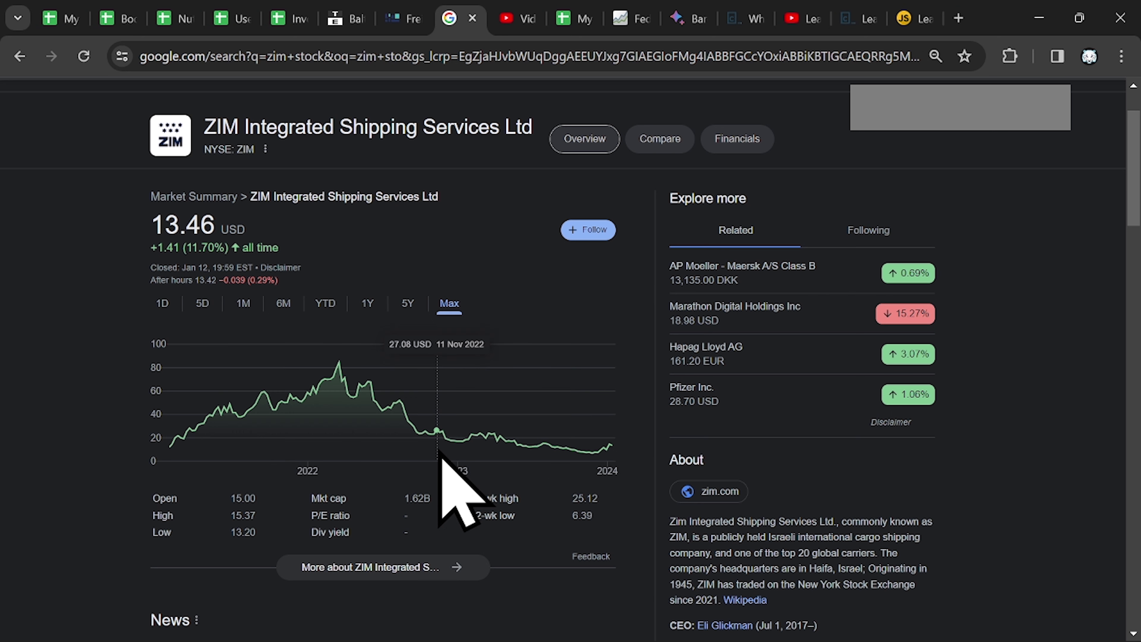